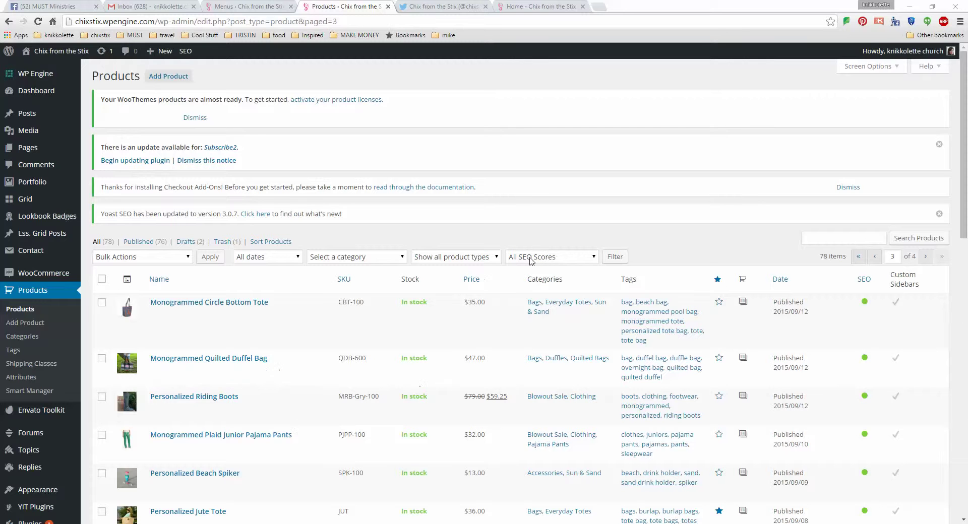
Bring up the Shop by Category menu in the menu editor, scrolled to its Menu Structure
left_click(232, 8)
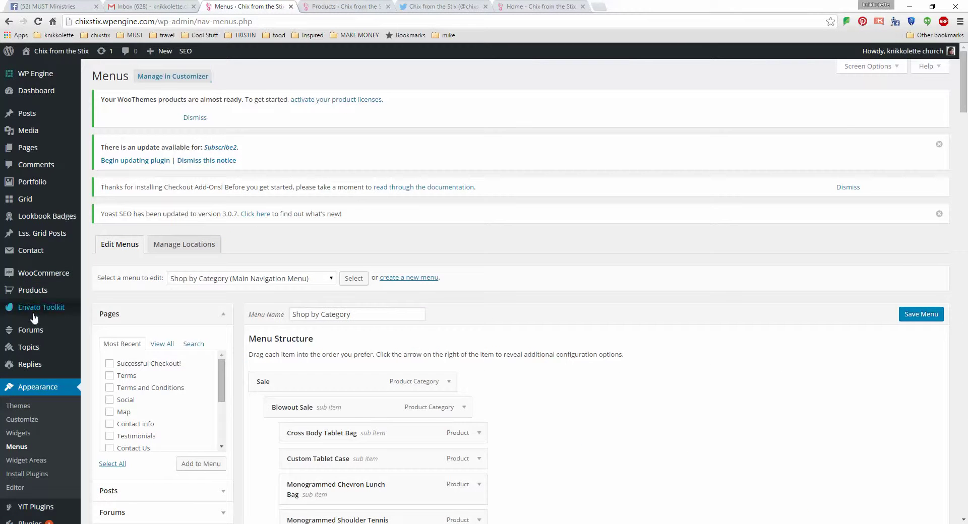
left_click(17, 448)
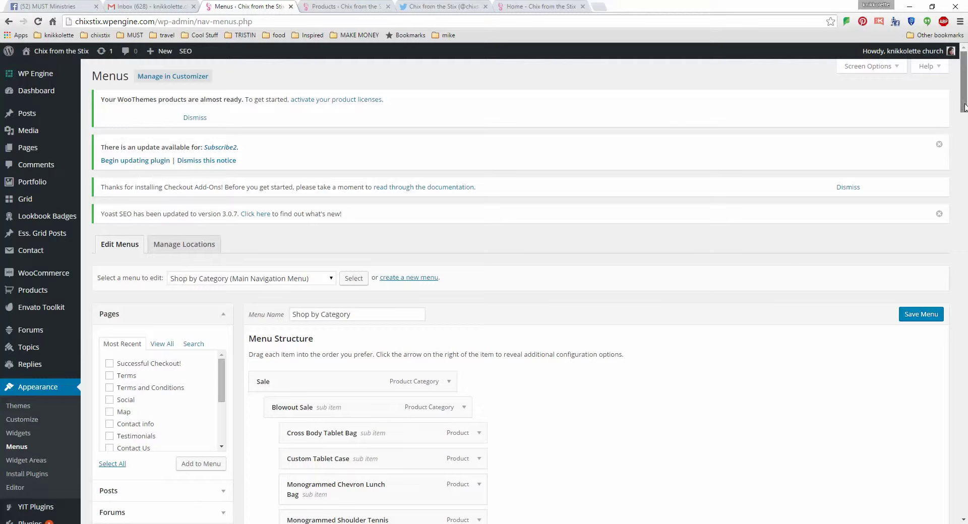
left_click_drag(964, 106, 964, 140)
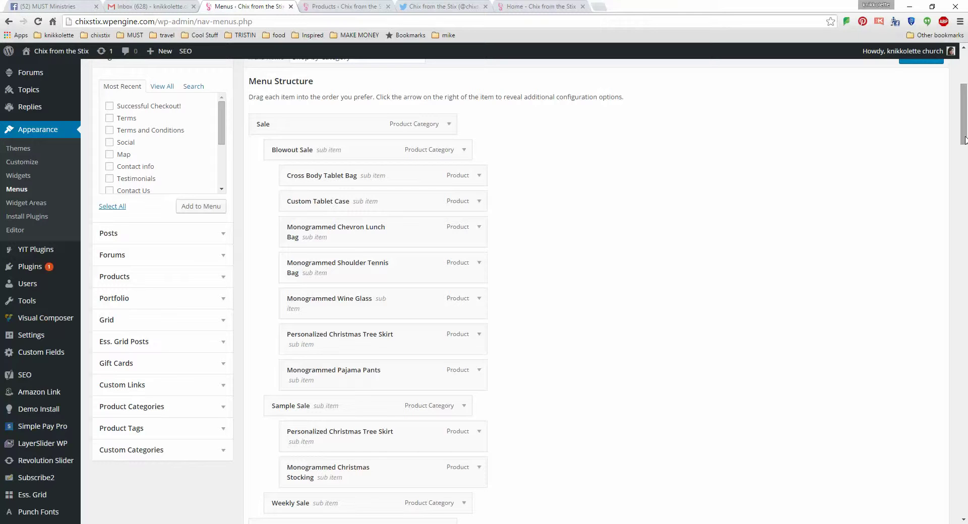
In the Products panel, tick Monogrammed Puffy Vest Plus, Long Sleeve Pocket Tee Plus and Monogrammed Zip Sweatshirt Plus
left_click(225, 277)
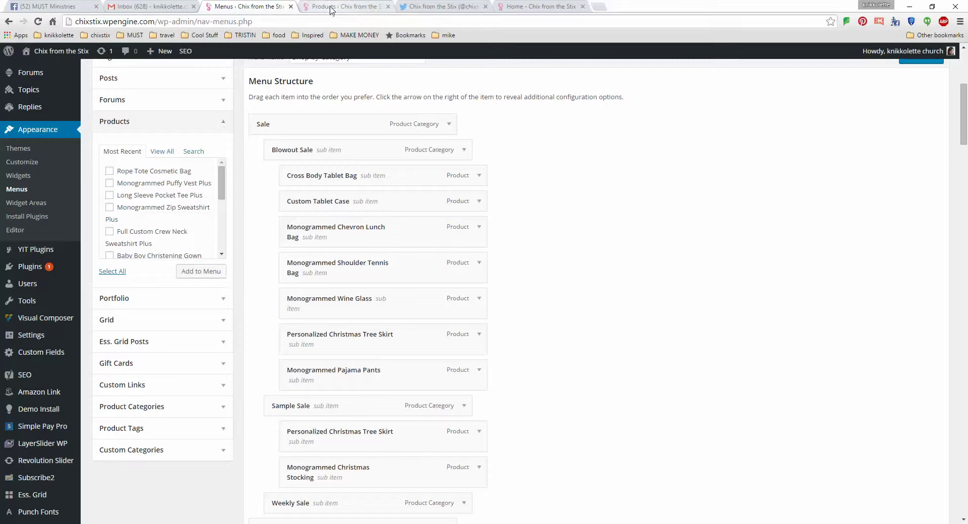
left_click(347, 7)
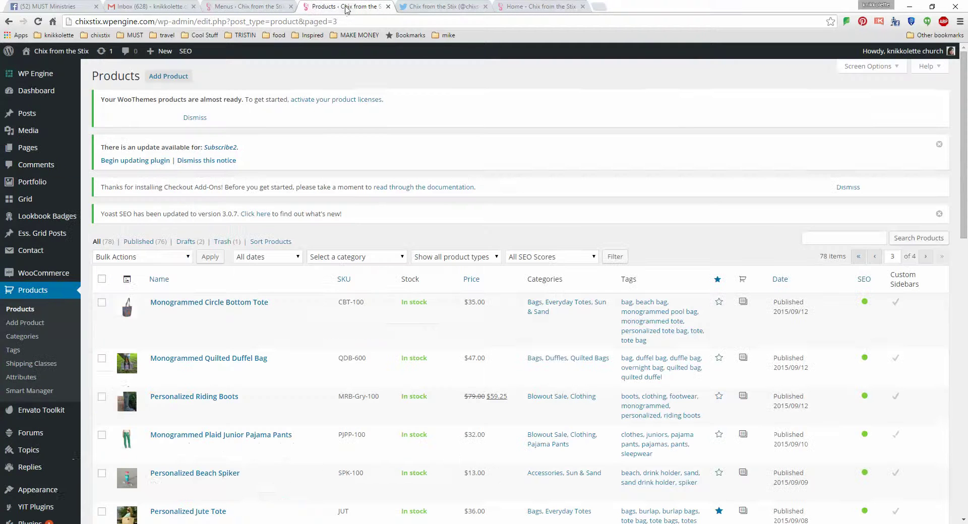
left_click(245, 9)
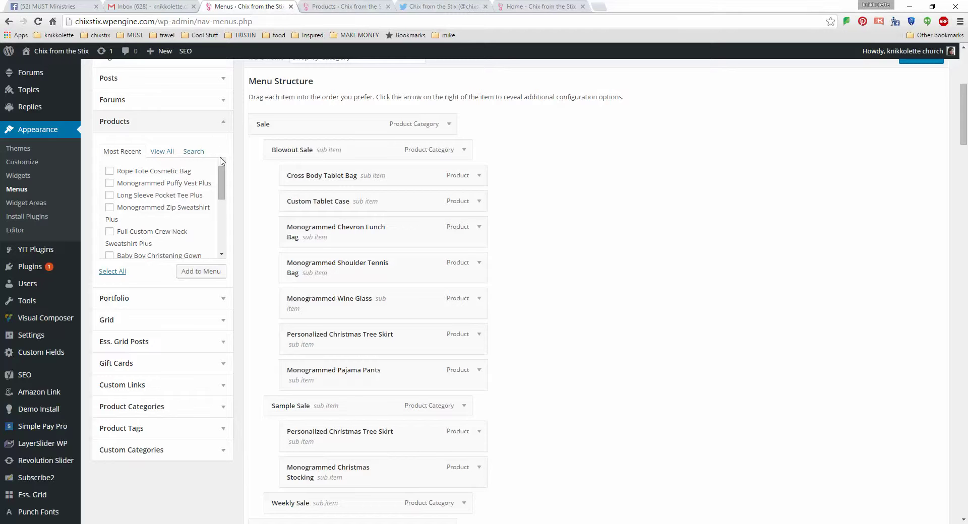
left_click(109, 186)
left_click(110, 196)
left_click(109, 210)
Tick Eddie Bauer Wind Jacket Plus, Short Sleeve Pocket T Plus and Personalized Short Sleeve Pocket Tee, and add them to the menu
left_click_drag(224, 201, 224, 224)
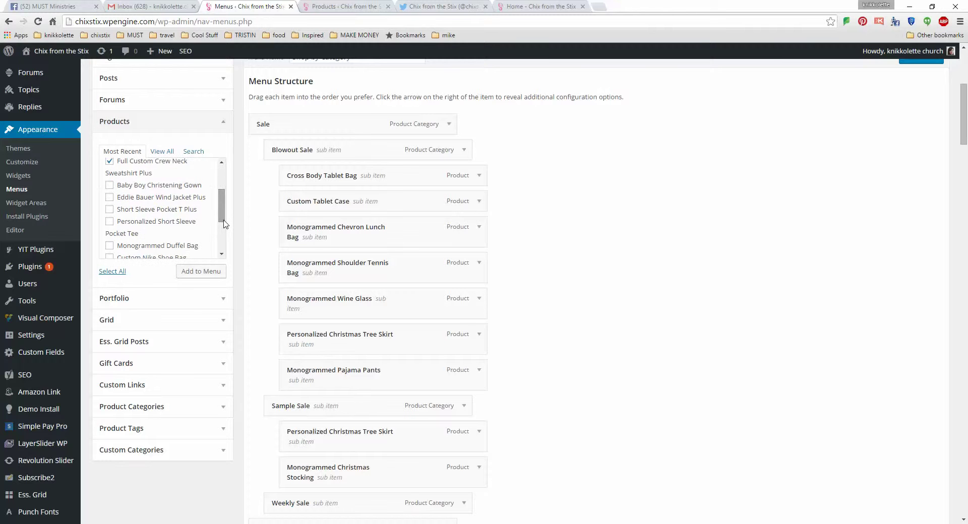
left_click(109, 197)
left_click(110, 210)
left_click(109, 222)
left_click(201, 272)
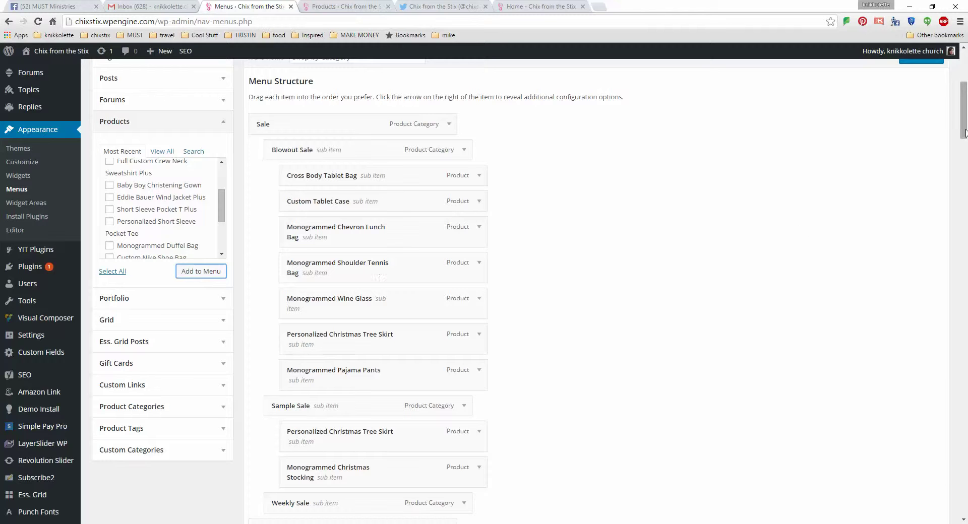
left_click_drag(965, 132, 929, 497)
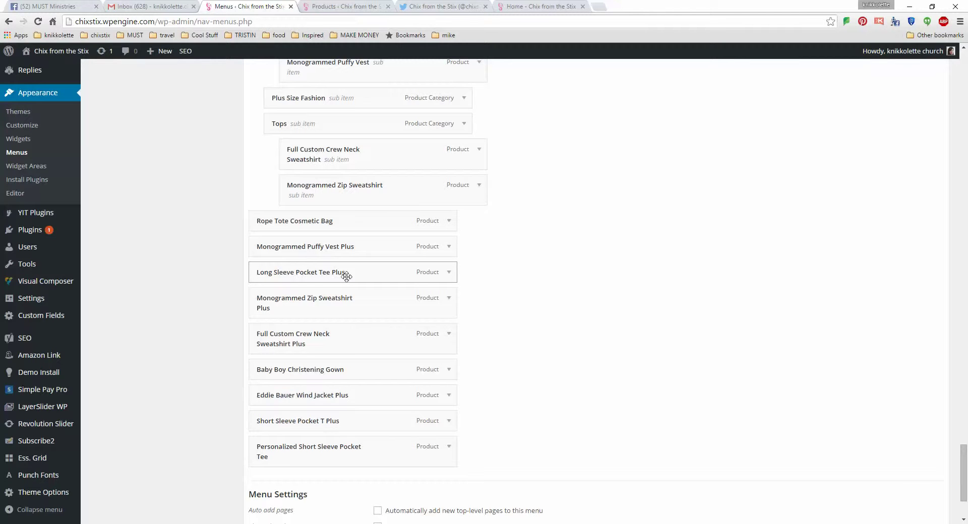
Nest the five Plus products under Monogrammed Puffy Vest Plus, then drag that group beneath Plus Size Fashion
left_click_drag(346, 277, 368, 313)
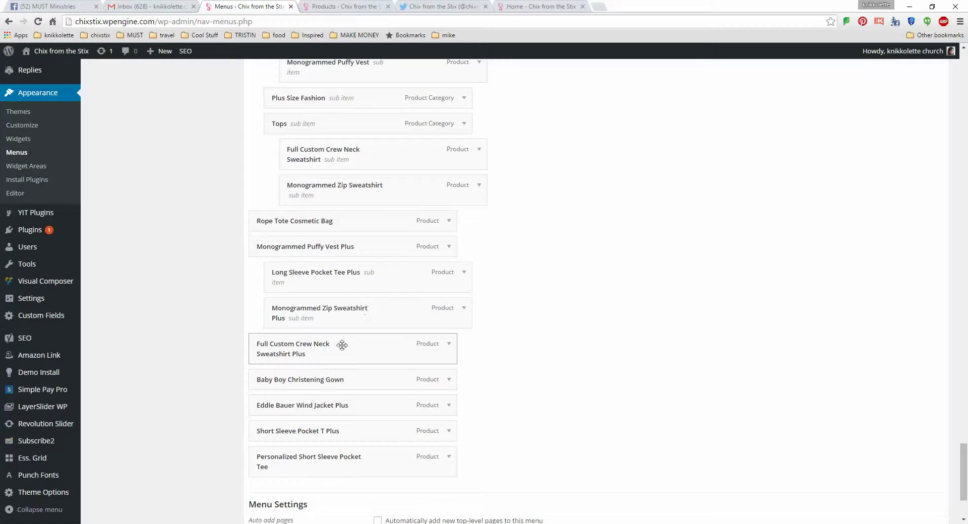
left_click_drag(342, 348, 360, 352)
left_click_drag(339, 405, 340, 335)
left_click_drag(330, 383, 339, 383)
left_click_drag(310, 335, 320, 280)
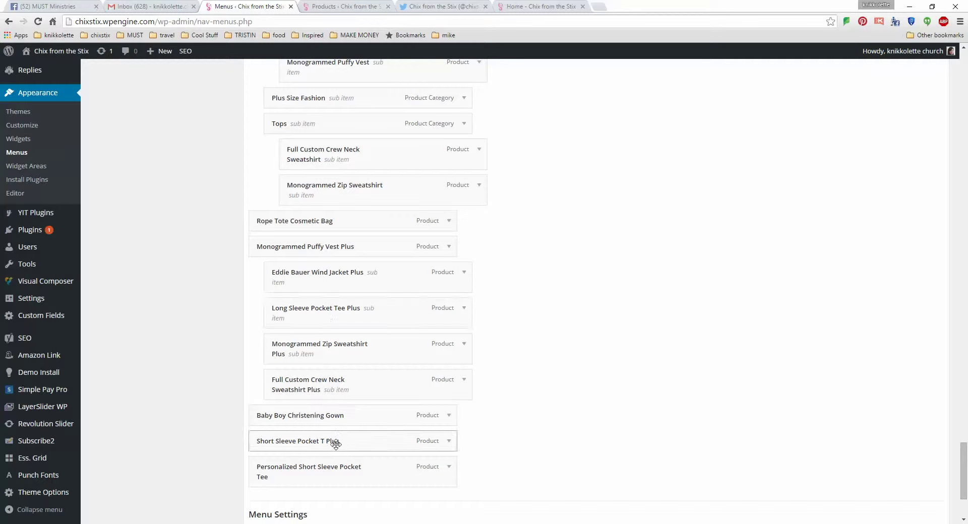
left_click_drag(335, 444, 352, 280)
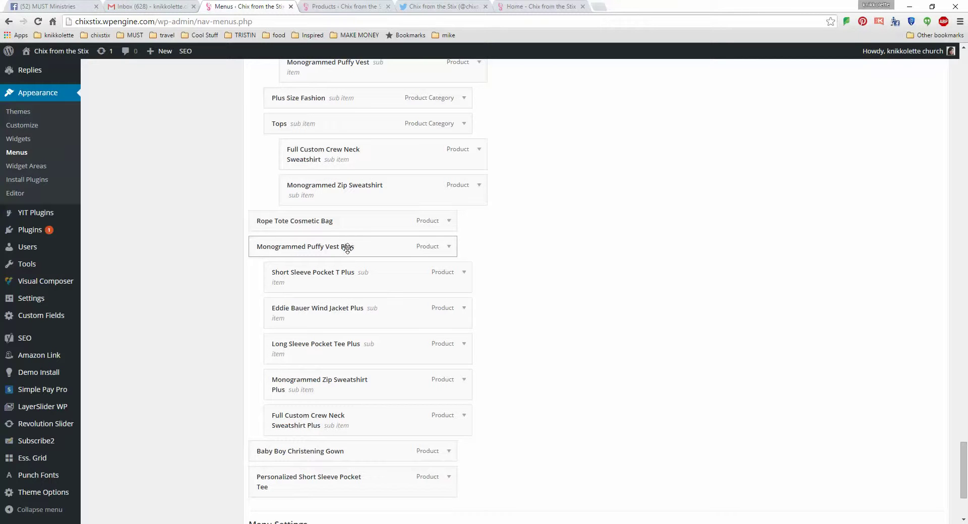
left_click_drag(347, 248, 399, 254)
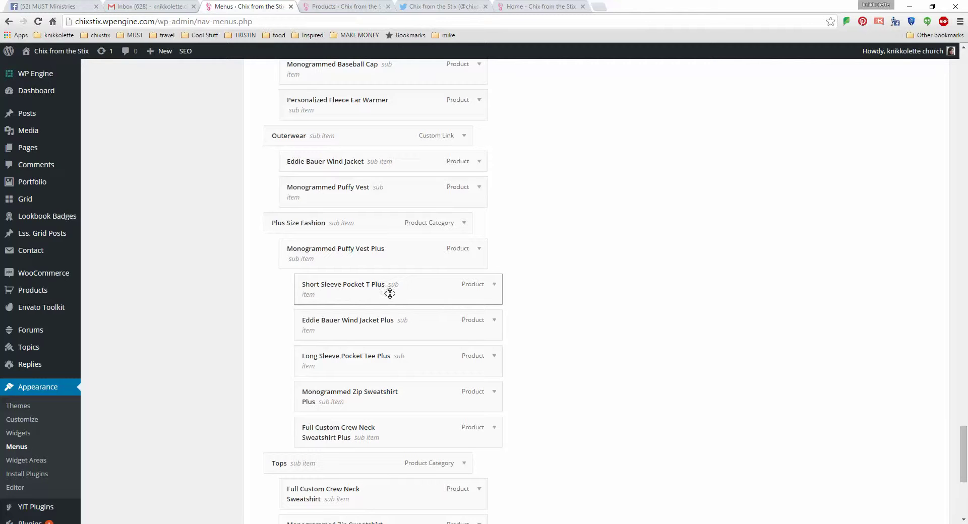
mouse_move(390, 293)
left_mouse_down()
mouse_move(285, 288)
mouse_move(326, 298)
mouse_move(394, 291)
left_mouse_up()
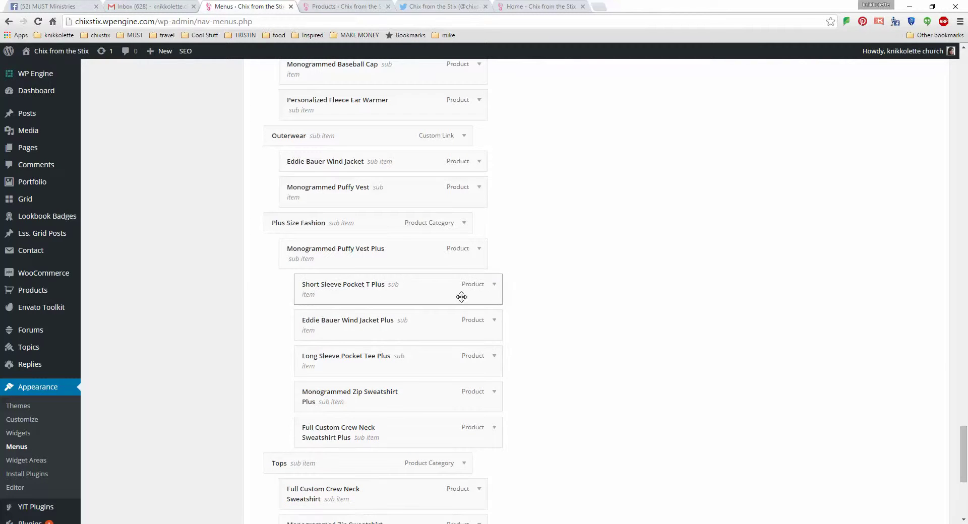
Move Short Sleeve Pocket T Plus out two levels and Eddie Bauer Wind Jacket Plus out one level
left_click(493, 285)
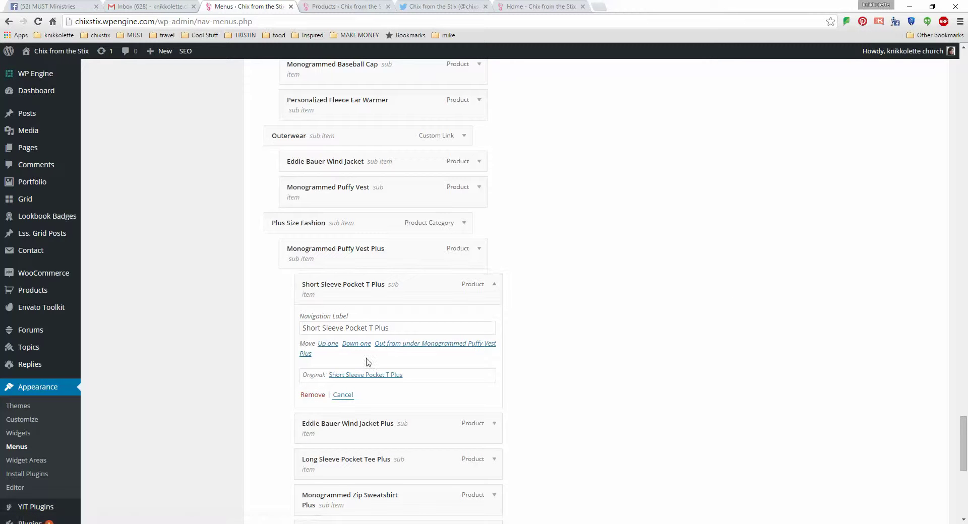
left_click(412, 351)
left_click(412, 351)
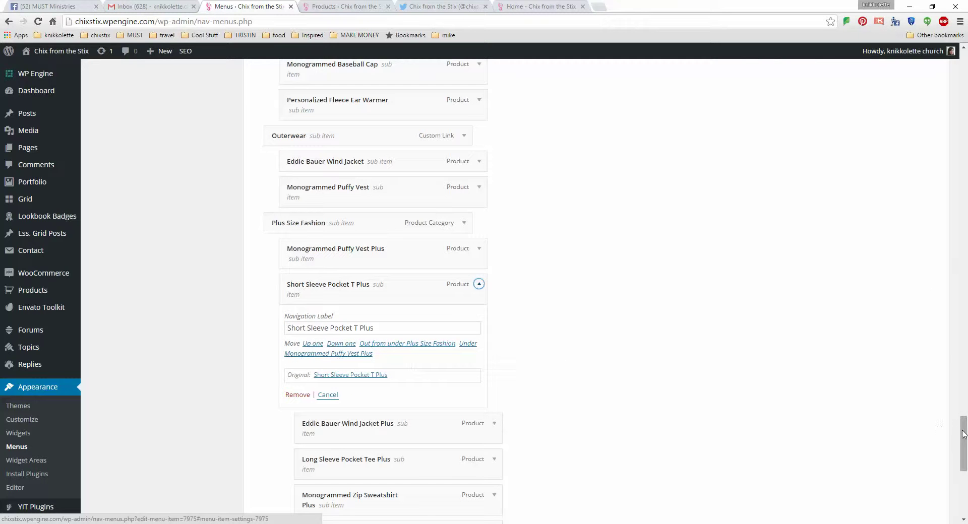
left_click_drag(963, 435, 964, 460)
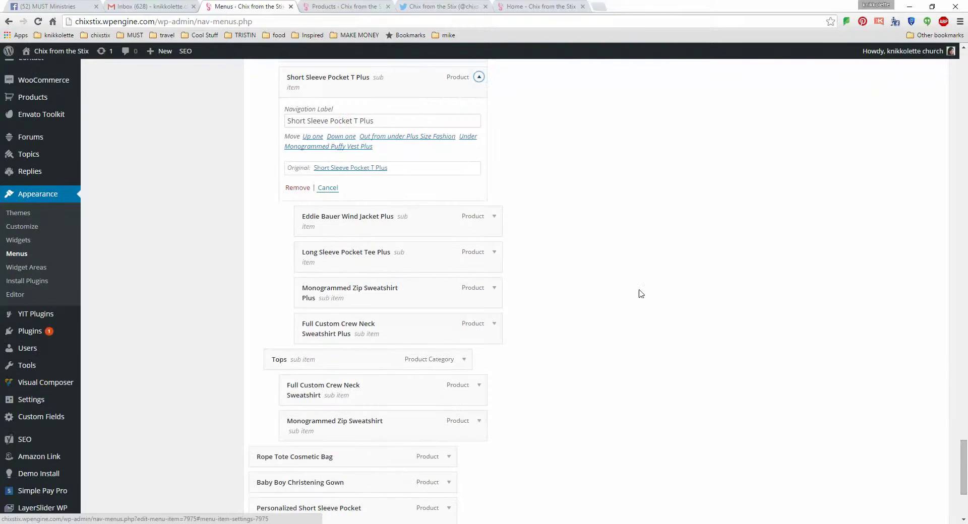
left_click(495, 218)
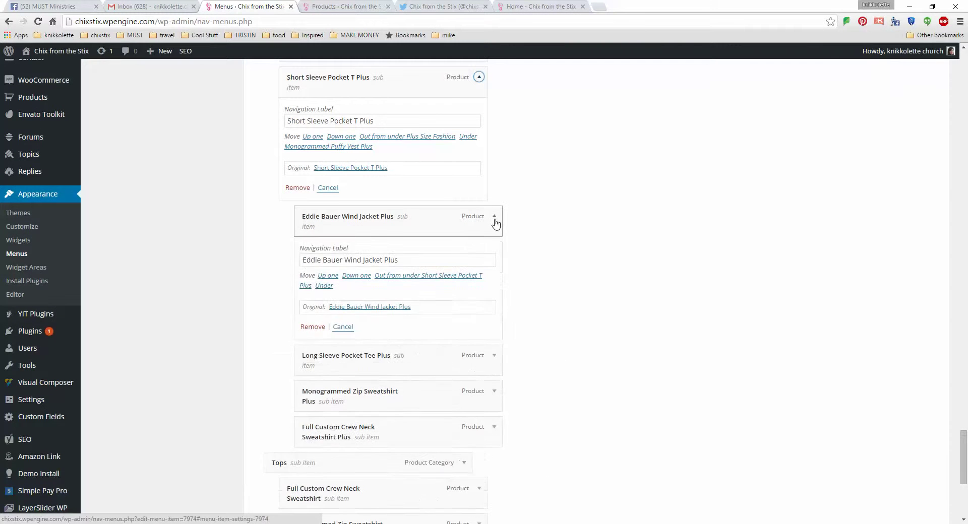
left_click(422, 278)
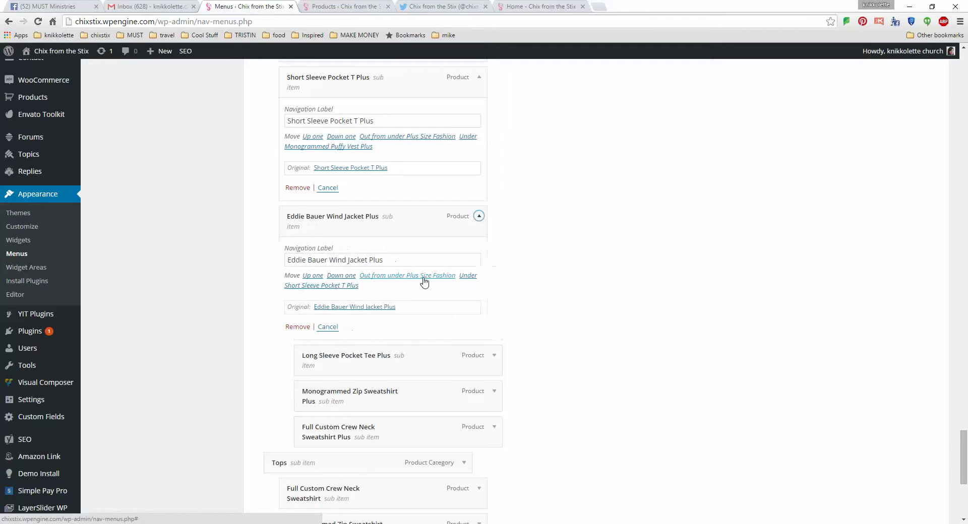
Move Long Sleeve Pocket Tee Plus, Monogrammed Zip Sweatshirt Plus and Full Custom Crew Neck Sweatshirt Plus out one level, then view the storefront
left_click(494, 356)
left_click(428, 415)
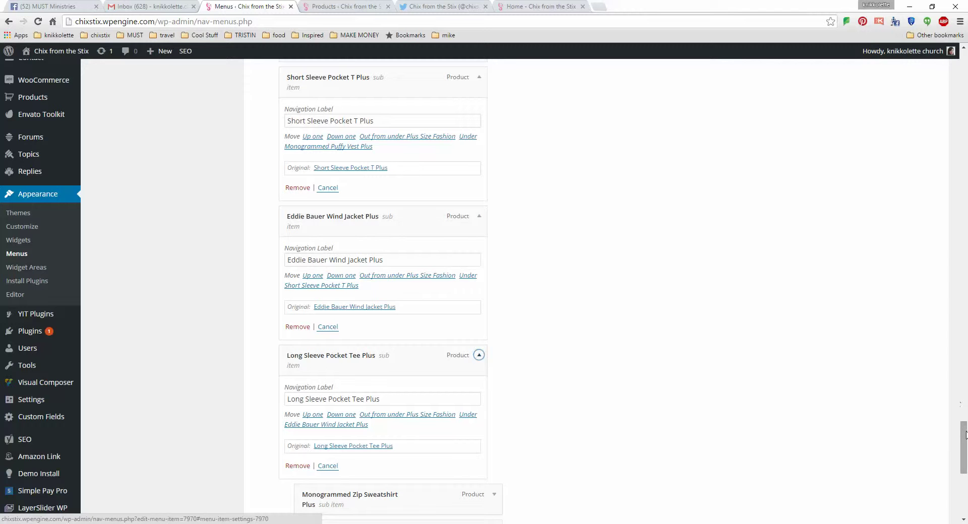
left_click_drag(964, 428, 964, 444)
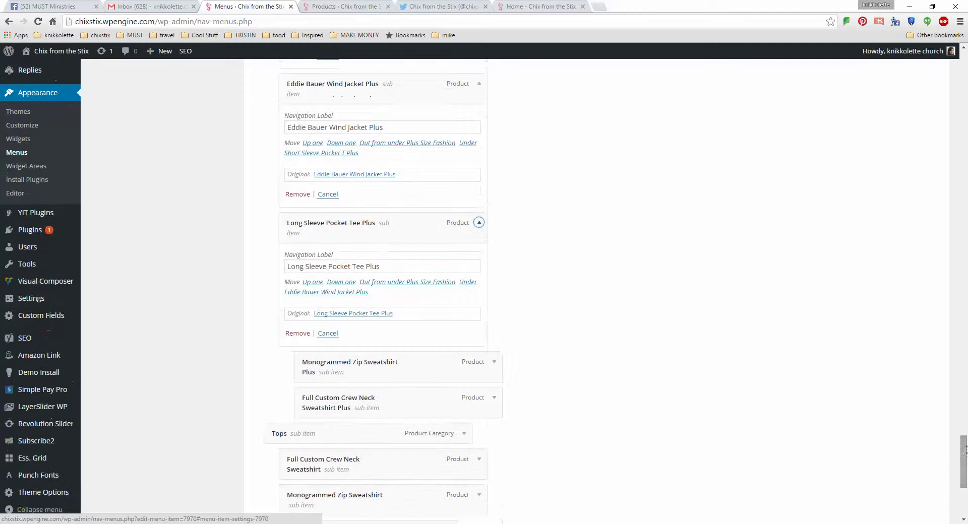
left_click(494, 362)
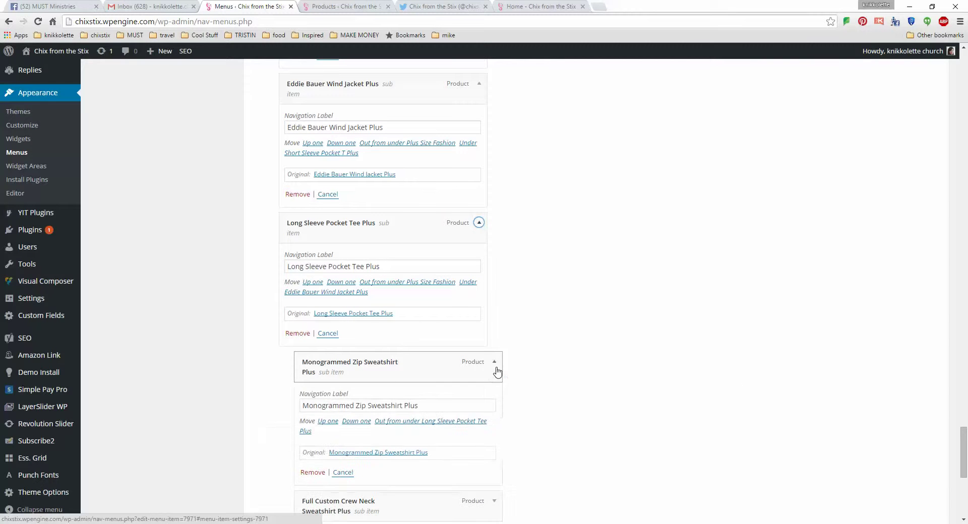
left_click(411, 427)
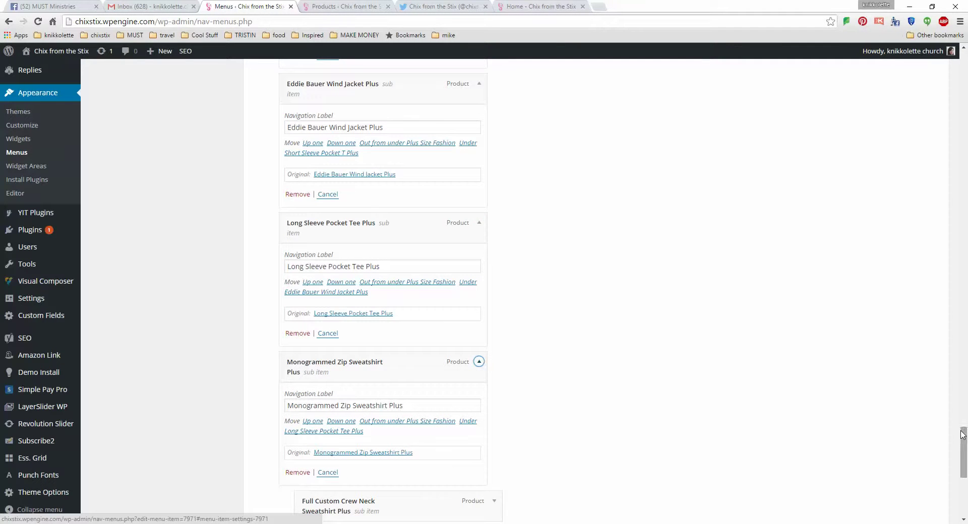
left_click_drag(963, 437, 963, 457)
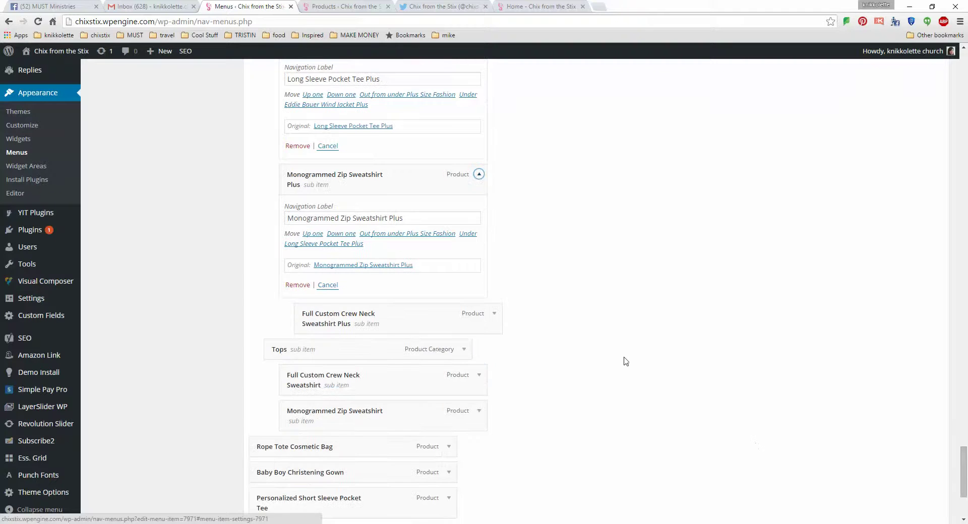
left_click(494, 314)
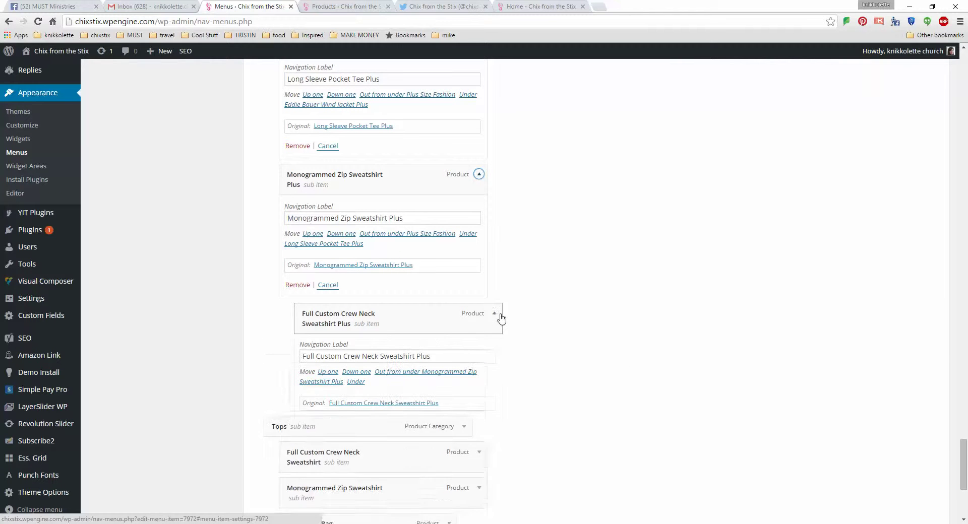
left_click(417, 373)
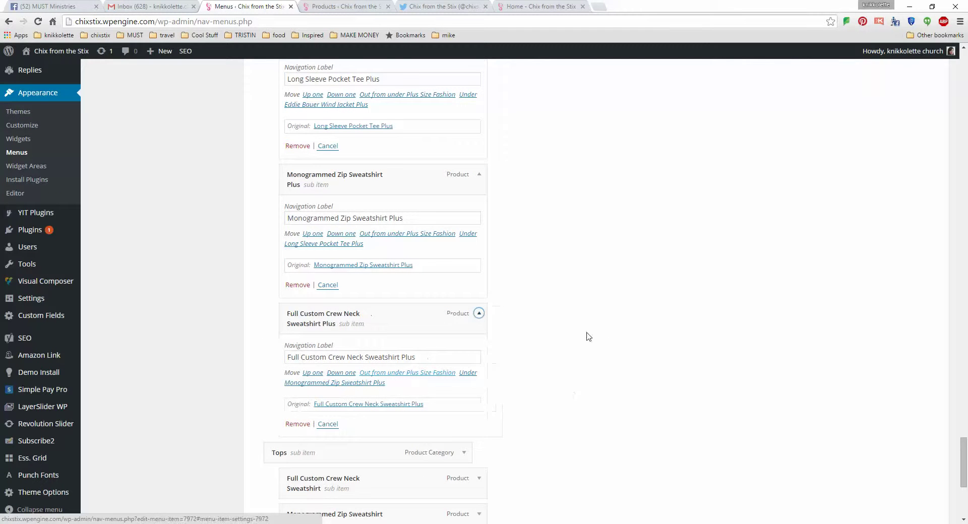
left_click(538, 7)
mouse_move(334, 112)
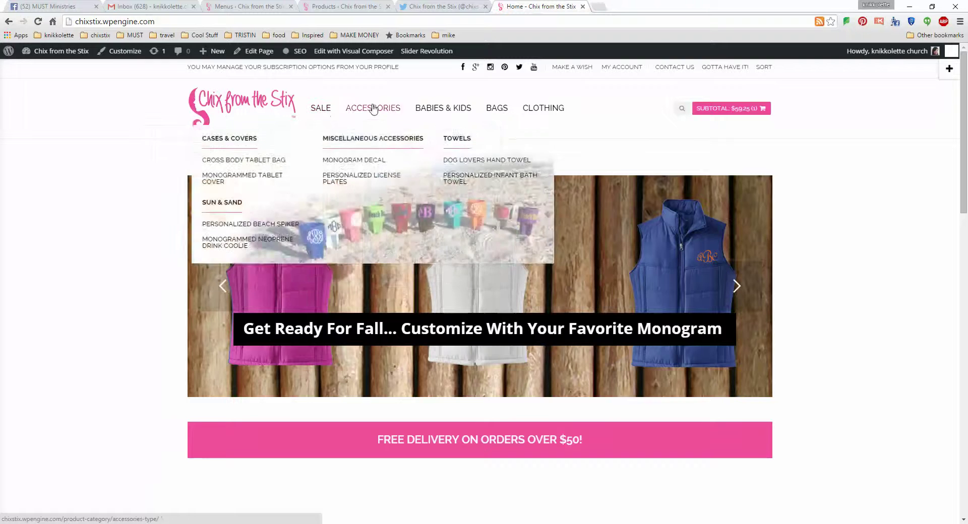
mouse_move(444, 113)
mouse_move(538, 114)
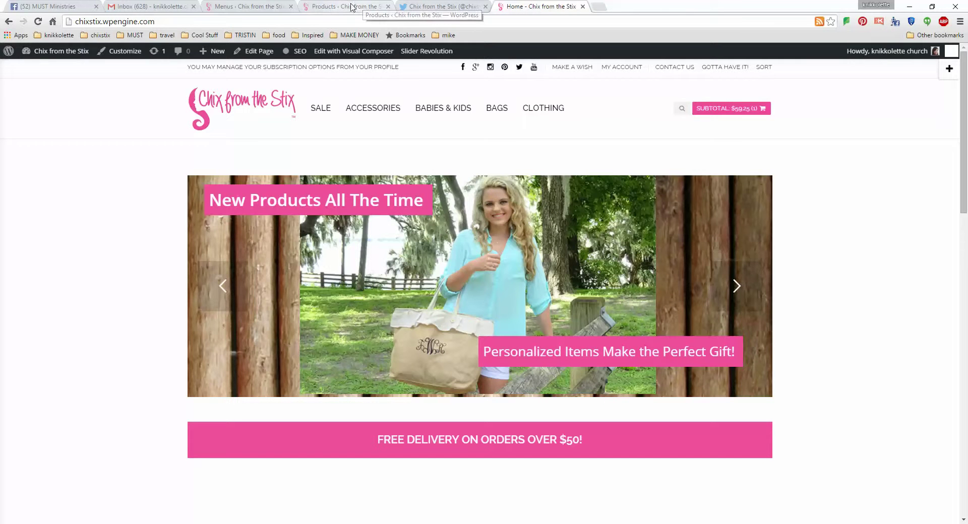
left_click(248, 6)
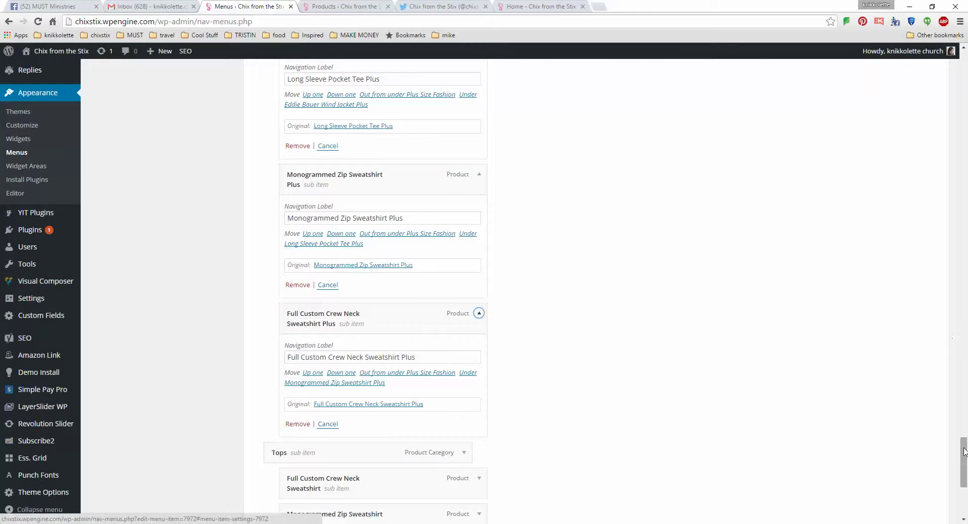
Save the Shop by Category menu with its new plus-size nesting
left_click_drag(964, 452, 964, 488)
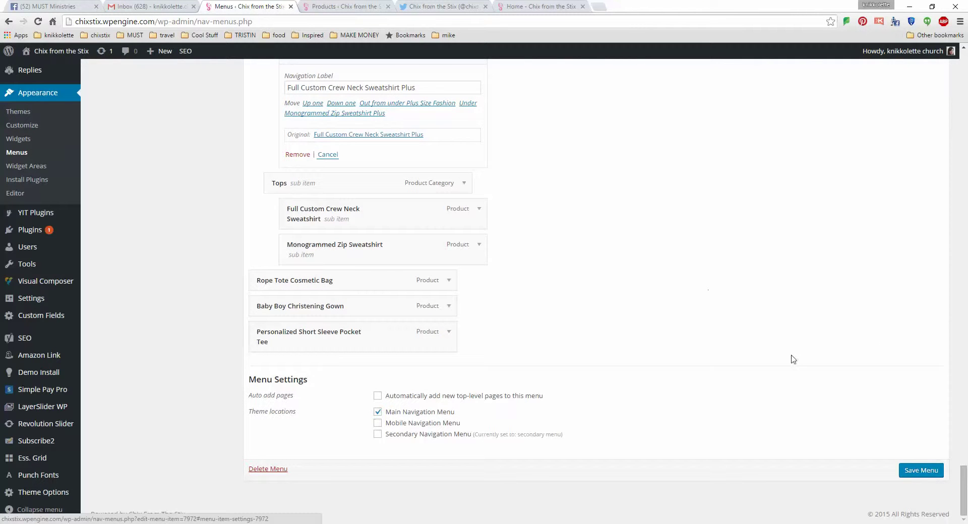
left_click(917, 472)
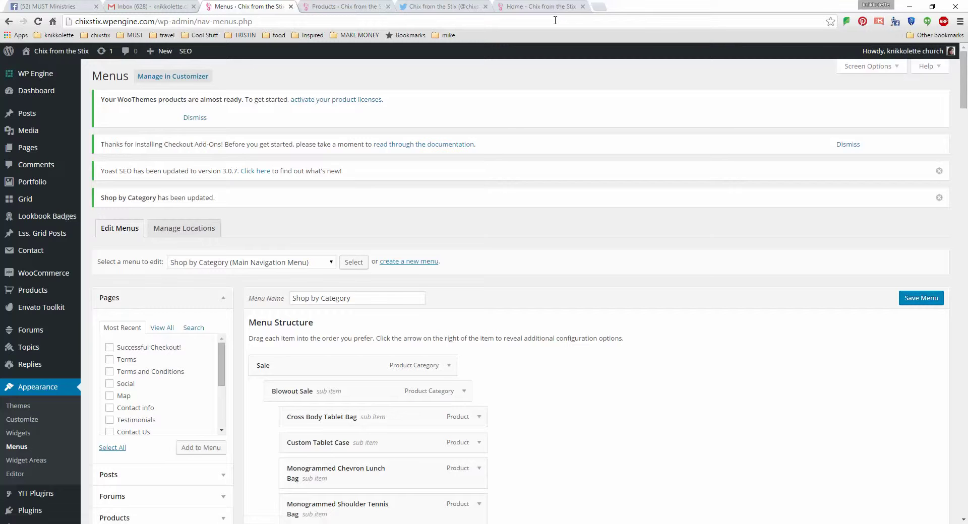
Reload the storefront, check the BAGS and CLOTHING mega menus, then go back to the menu editor
left_click(544, 11)
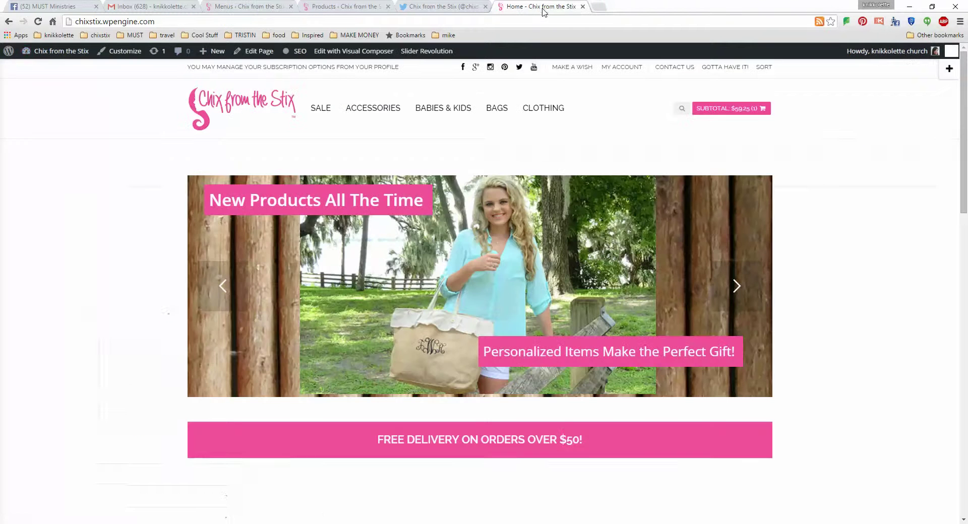
left_click(38, 22)
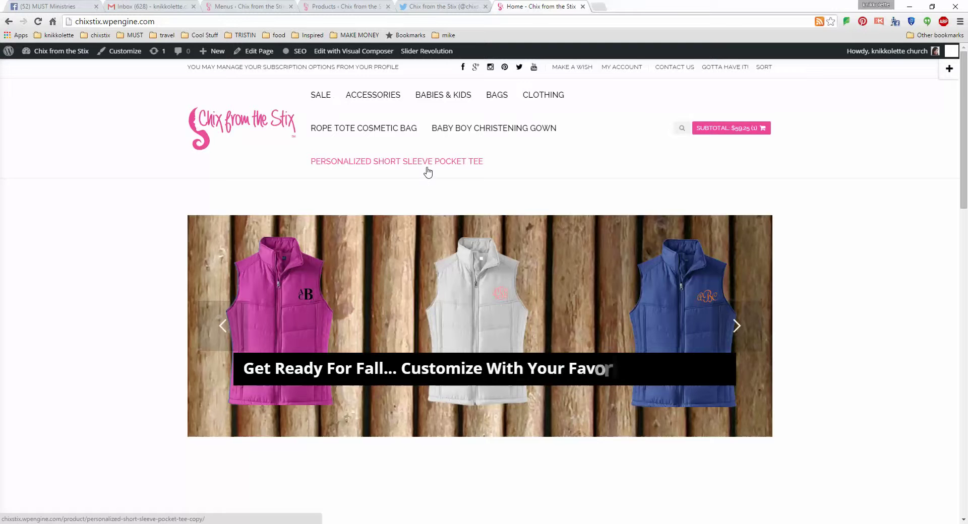
mouse_move(504, 102)
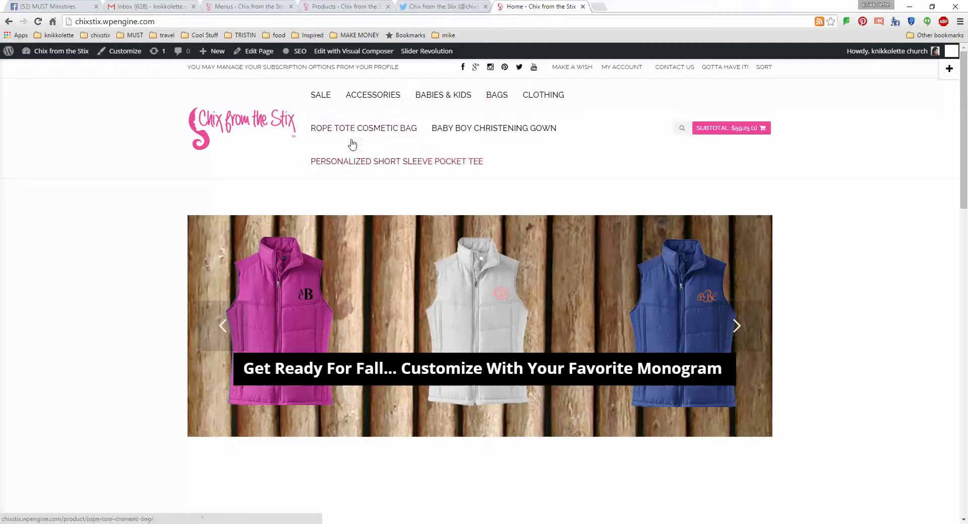
mouse_move(544, 99)
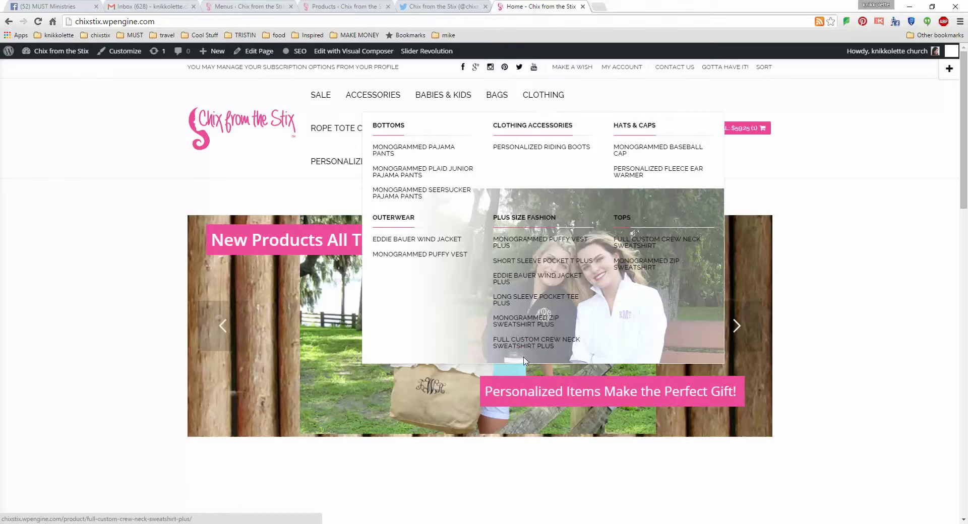
left_click(226, 8)
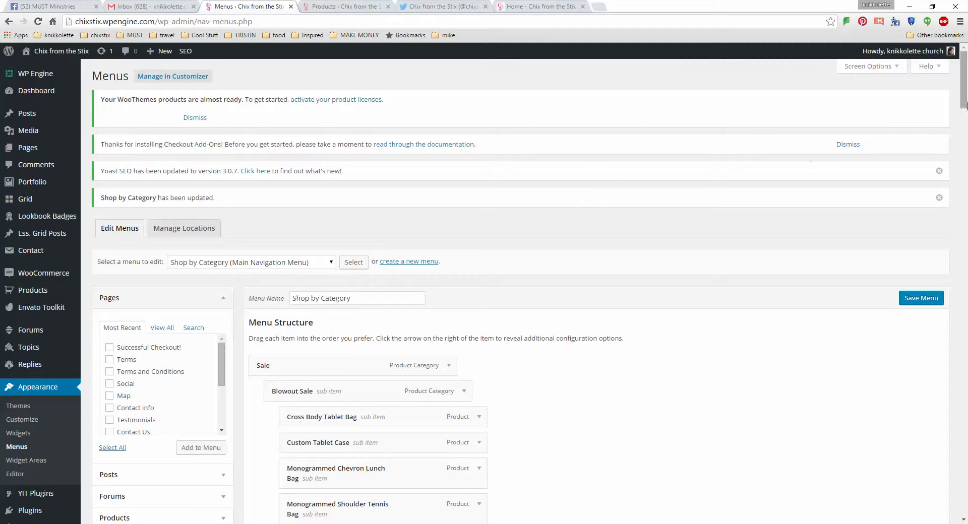
Nest Baby Boy Christening Gown and Personalized Short Sleeve Pocket Tee under Rope Tote Cosmetic Bag, and drag it under Clothing
left_click_drag(963, 103, 964, 499)
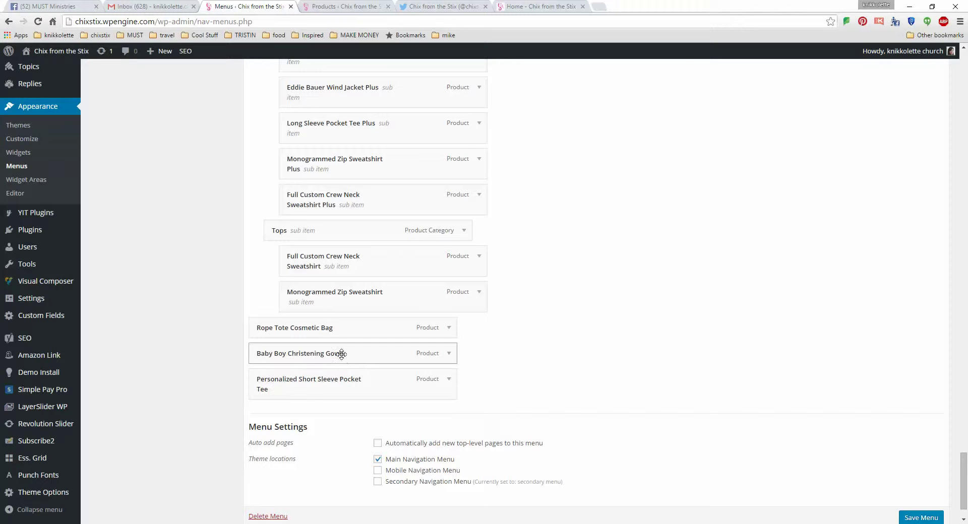
left_click_drag(342, 358, 361, 361)
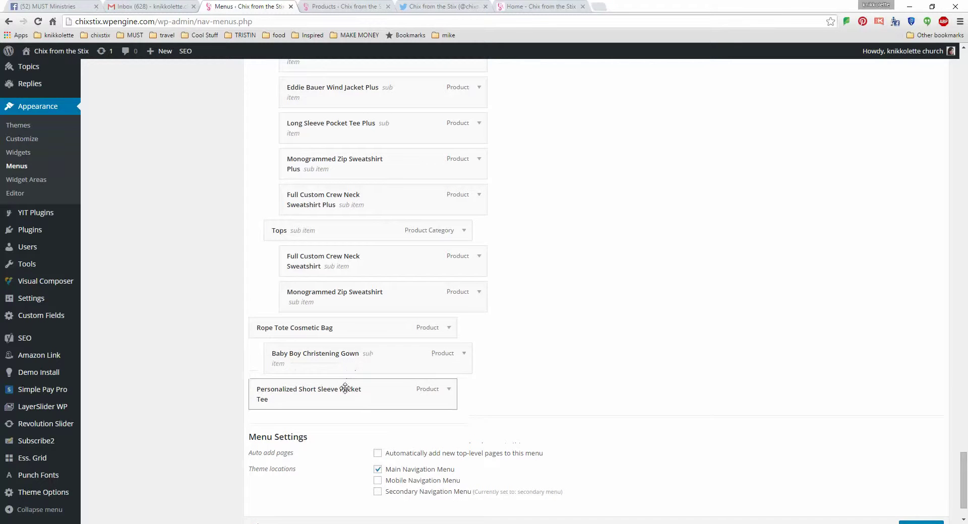
left_click_drag(344, 397, 367, 398)
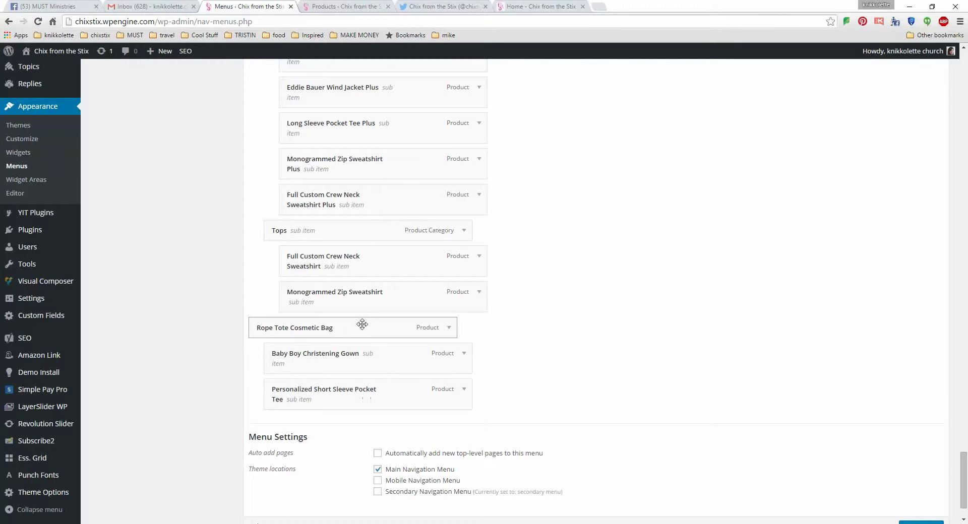
left_click_drag(363, 331, 379, 202)
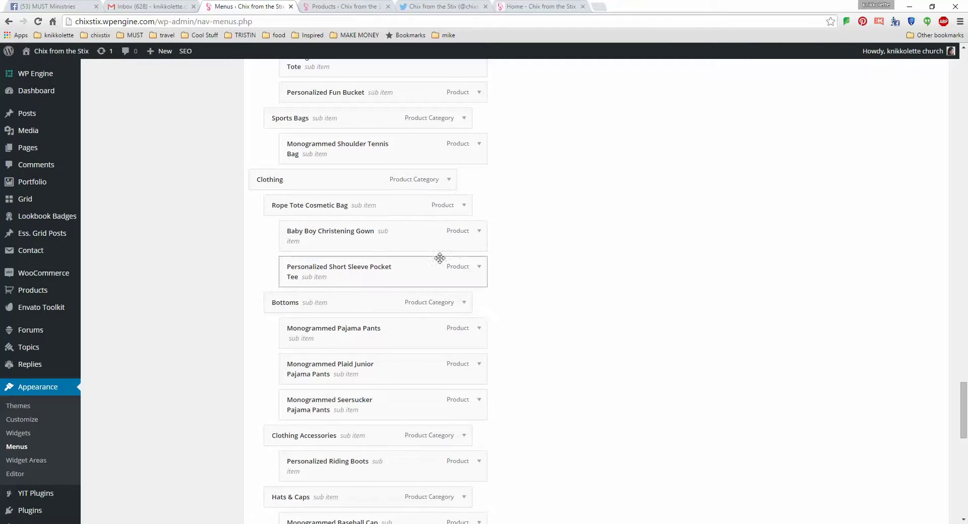
Make the Pocket Tee a direct Clothing sub item and move Rope Tote Cosmetic Bag into Luggage
left_click(483, 271)
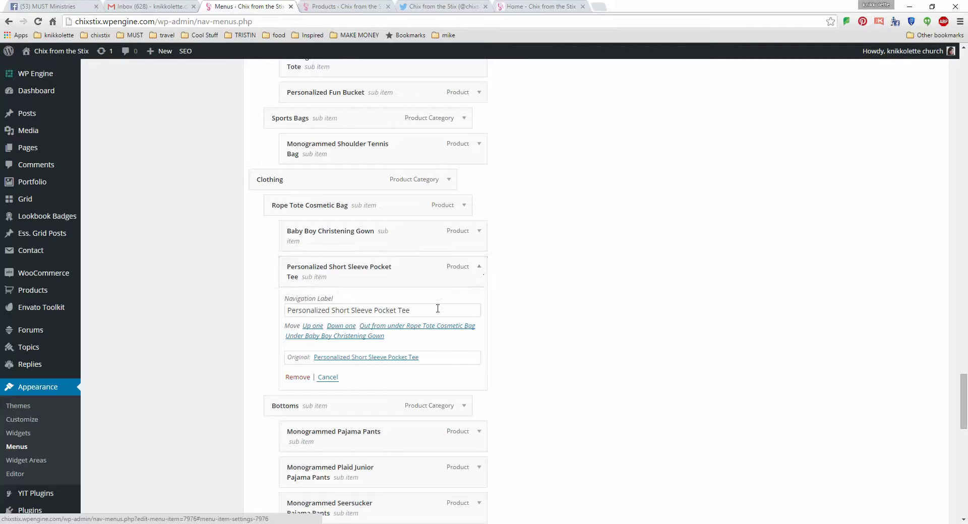
left_click(428, 326)
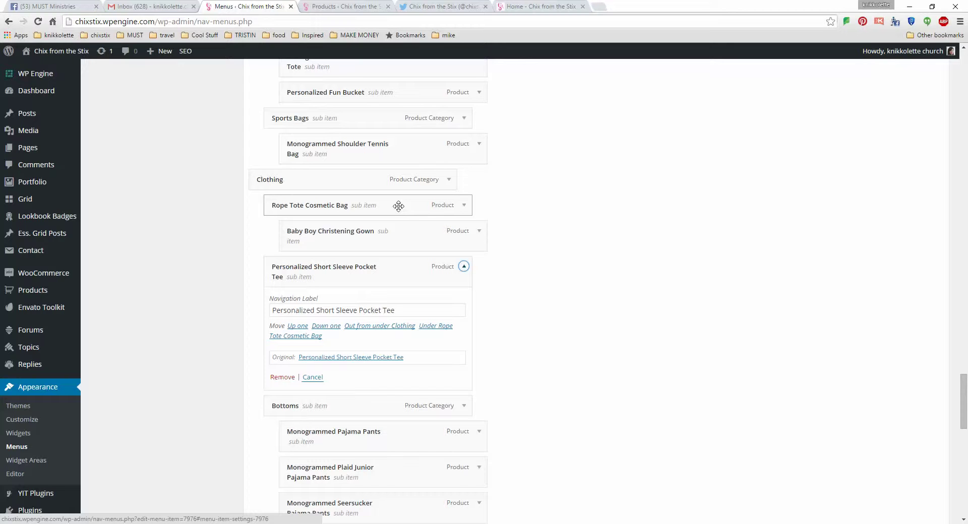
left_click_drag(399, 206, 416, 418)
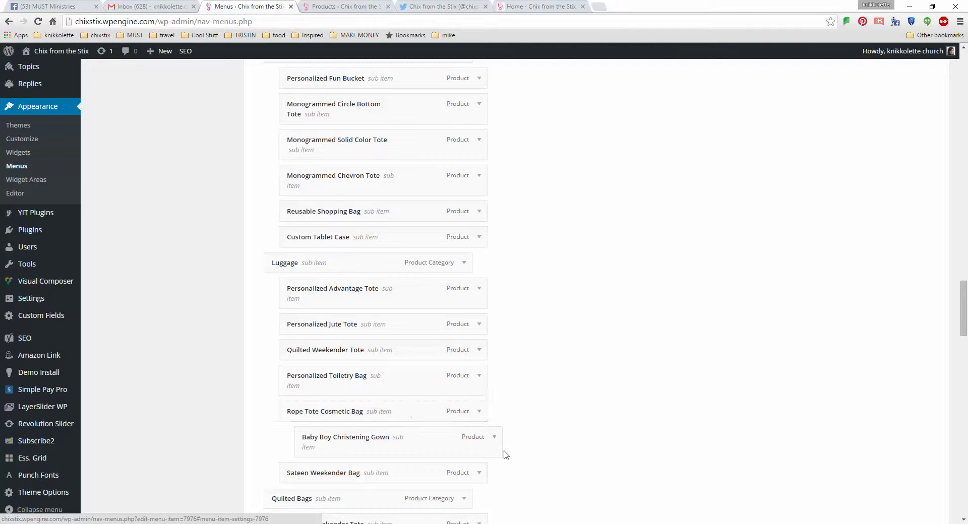
Move Baby Boy Christening Gown out from Rope Tote Cosmetic Bag to under Baby Fashion, ahead of Personalized Baby Bib
left_click(494, 437)
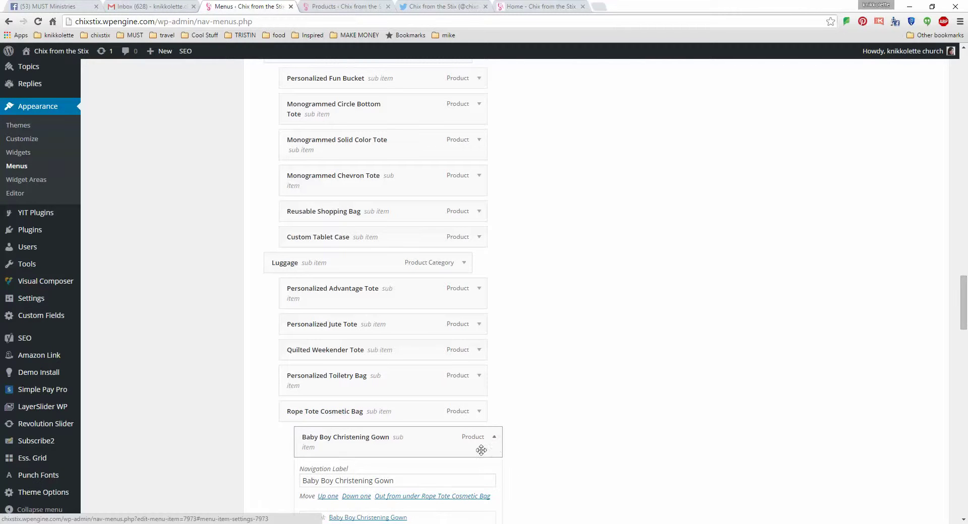
left_click(446, 498)
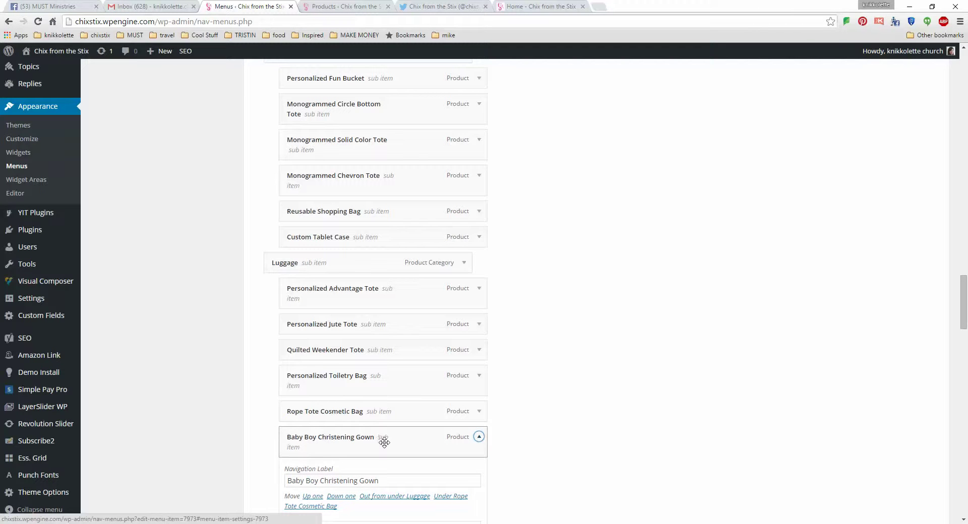
left_click_drag(386, 443, 388, 189)
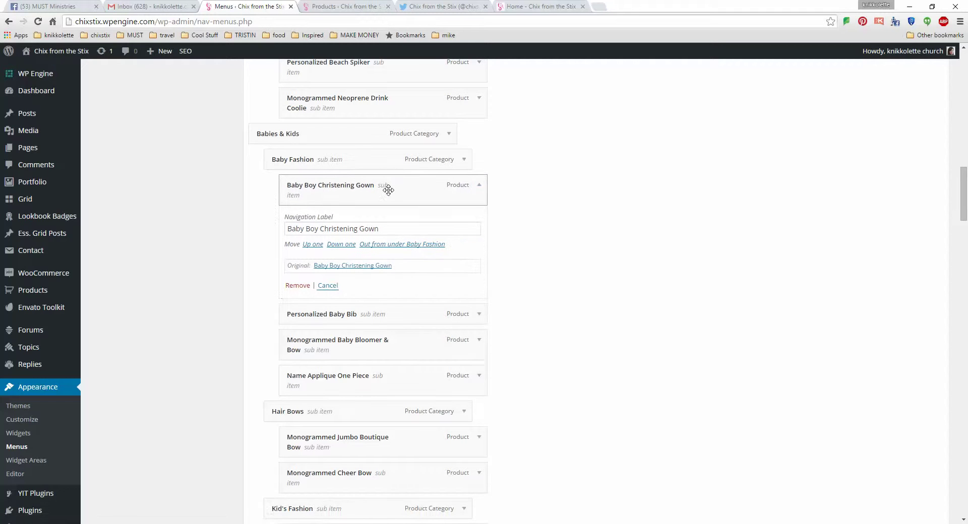
left_click(478, 186)
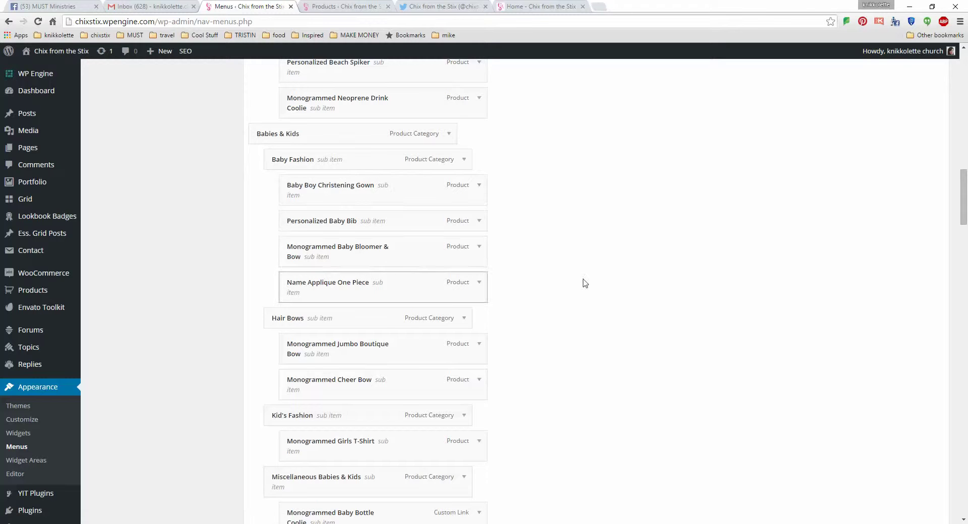
left_click_drag(966, 210, 933, 423)
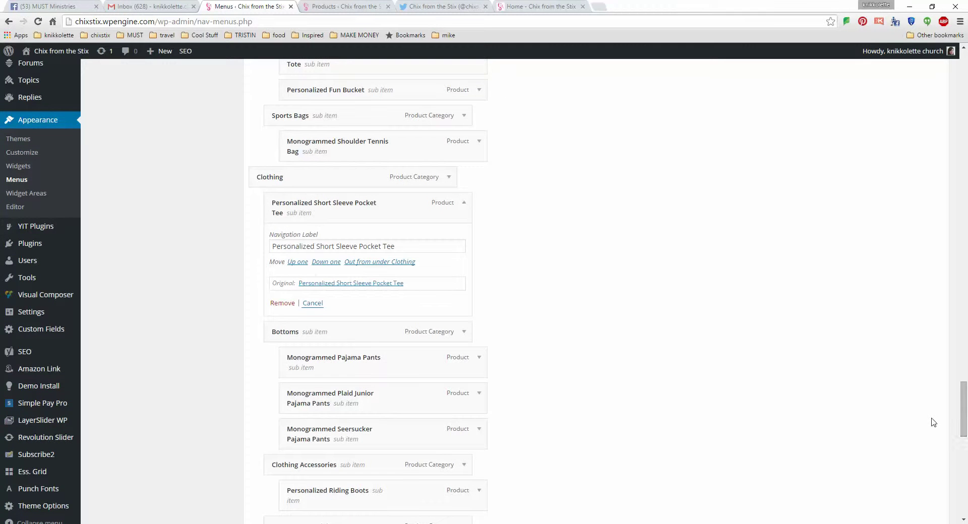
Collapse the Pocket Tee item and drag it down near Plus Size Fashion
left_click(464, 206)
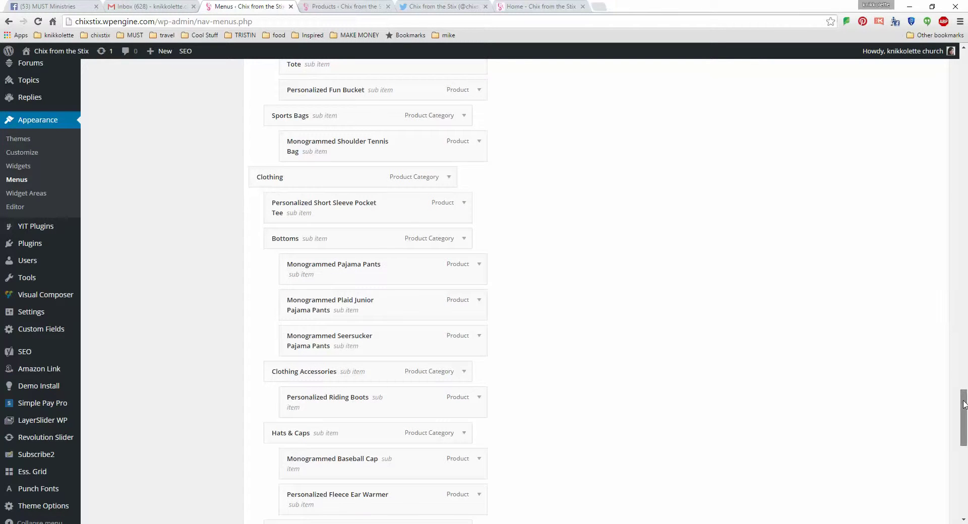
mouse_move(963, 404)
left_mouse_down()
mouse_move(962, 456)
mouse_move(962, 411)
left_mouse_up()
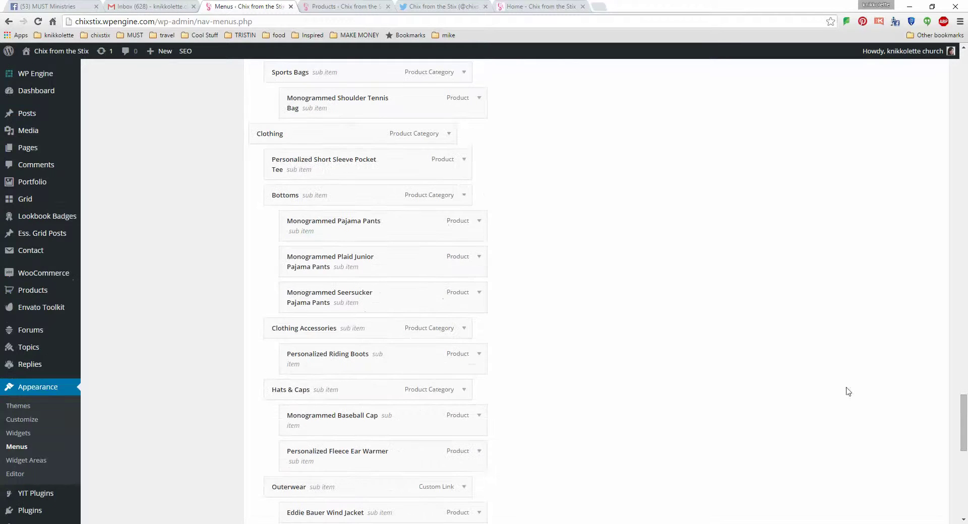
left_click_drag(352, 171, 342, 500)
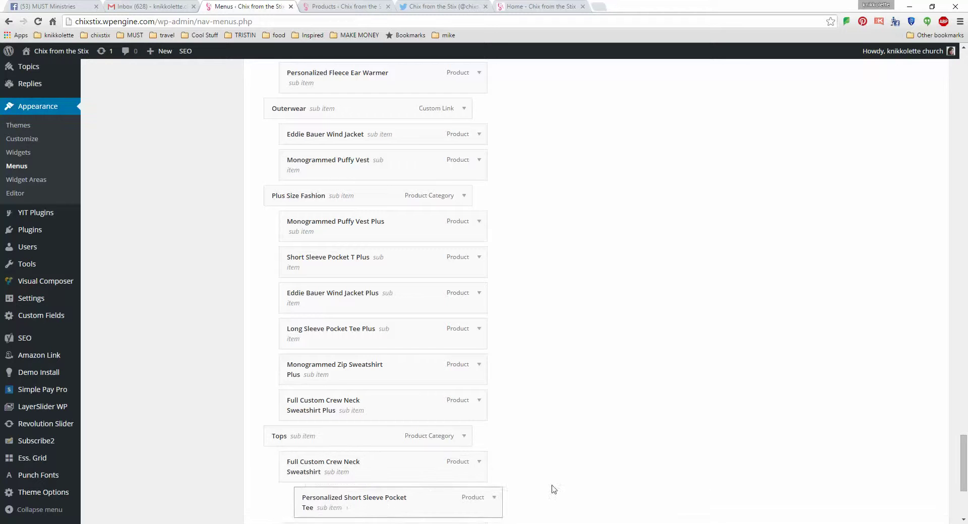
left_click_drag(965, 469, 965, 487)
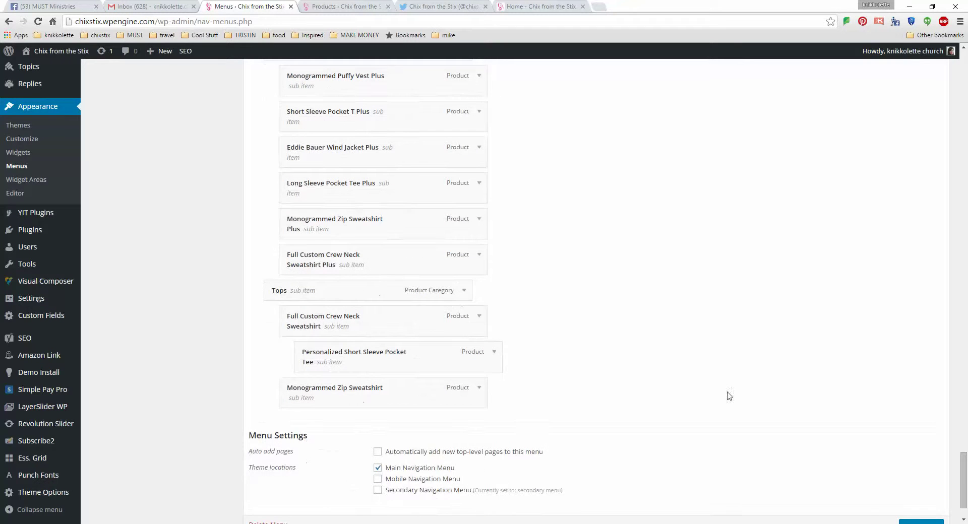
Take the Pocket Tee out from under Full Custom Crew Neck Sweatshirt so it sits under Tops, and save the menu
left_click(494, 353)
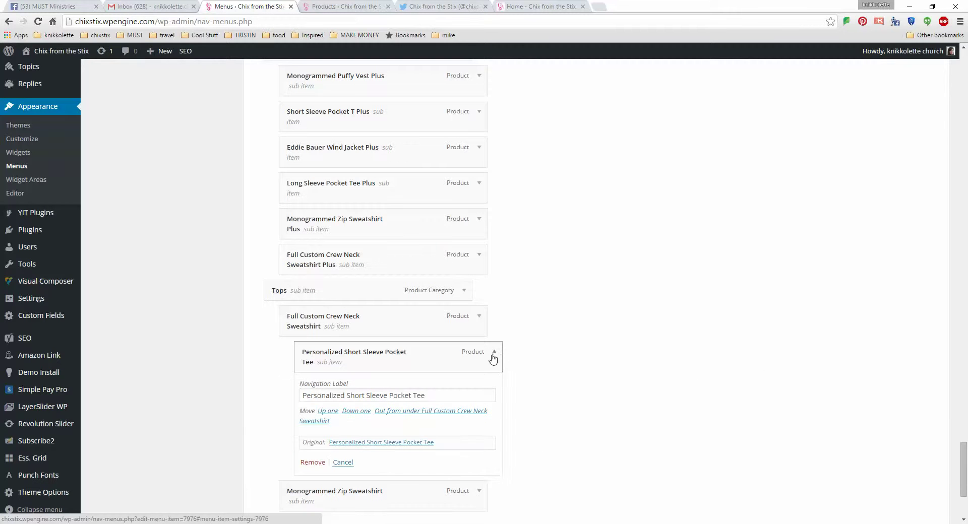
left_click(457, 415)
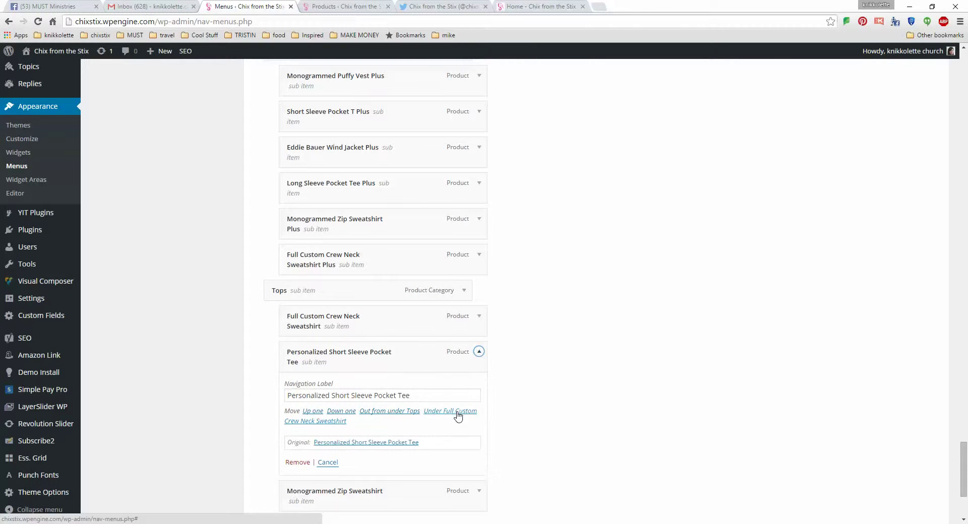
left_click(478, 351)
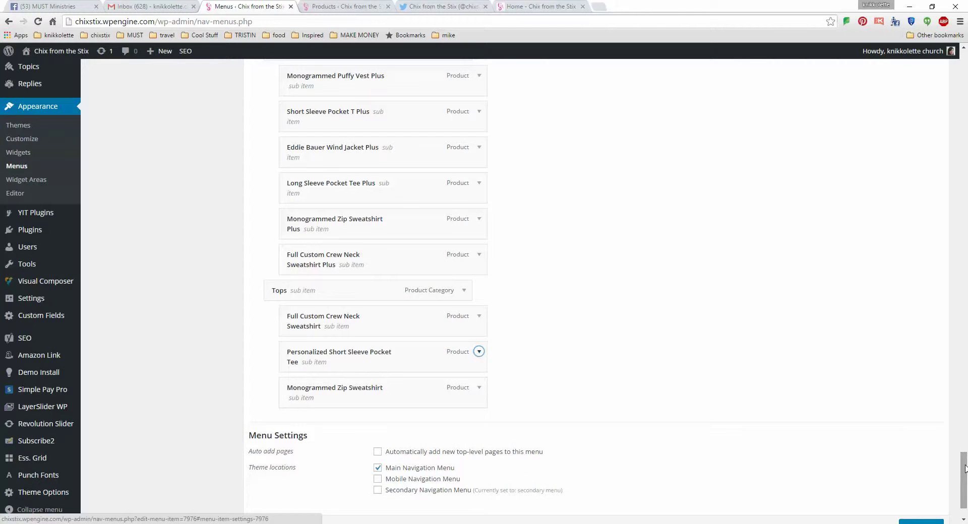
scroll(964, 468, "down", 2)
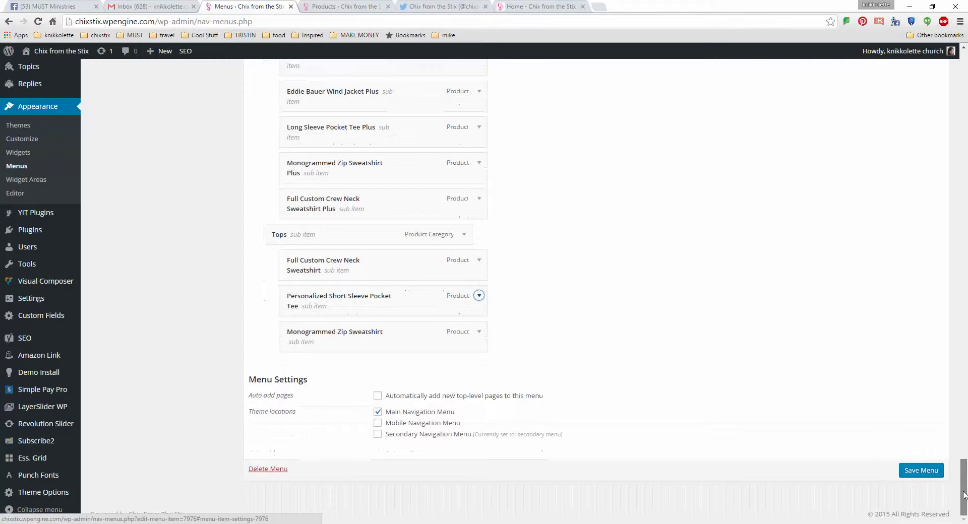
left_click(917, 474)
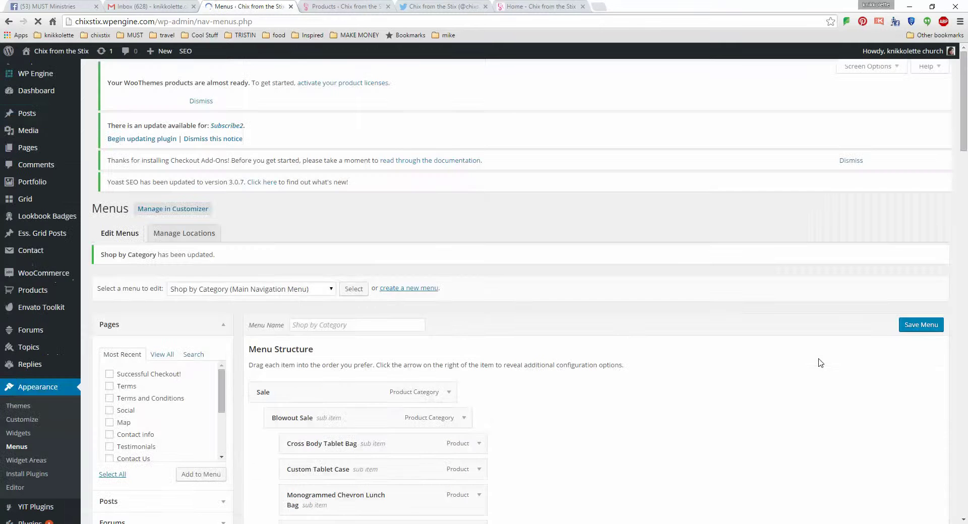
Reload the storefront and check that CLOTHING's Tops now lists Personalized Short Sleeve Pocket Tee
left_click(519, 6)
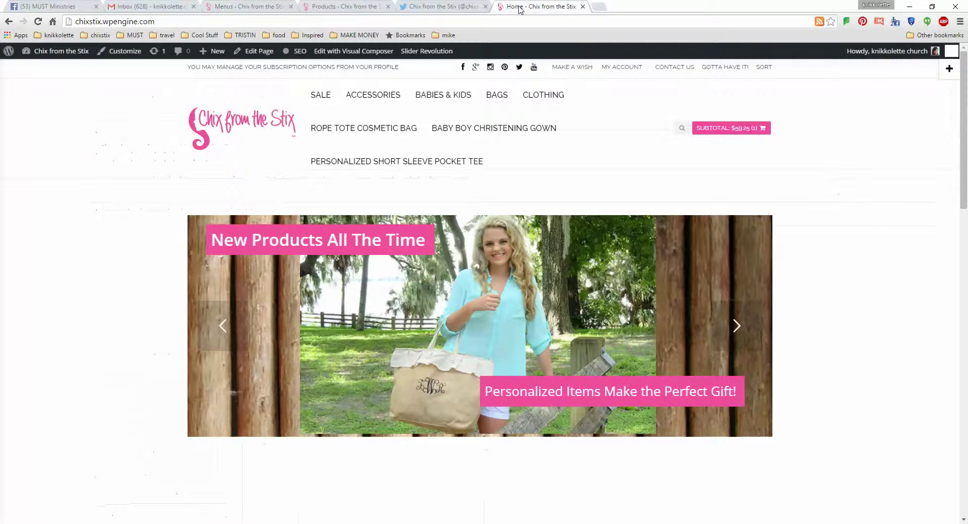
left_click(37, 22)
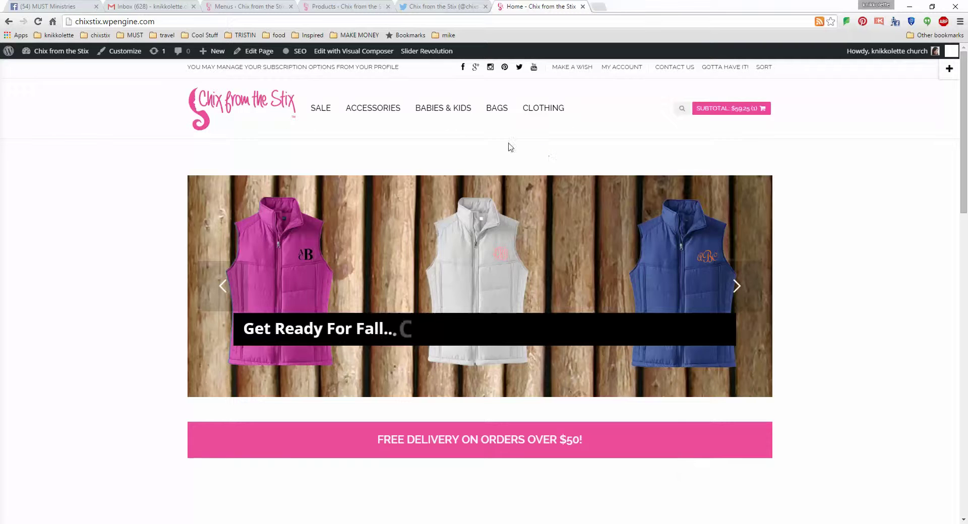
mouse_move(540, 116)
mouse_move(492, 112)
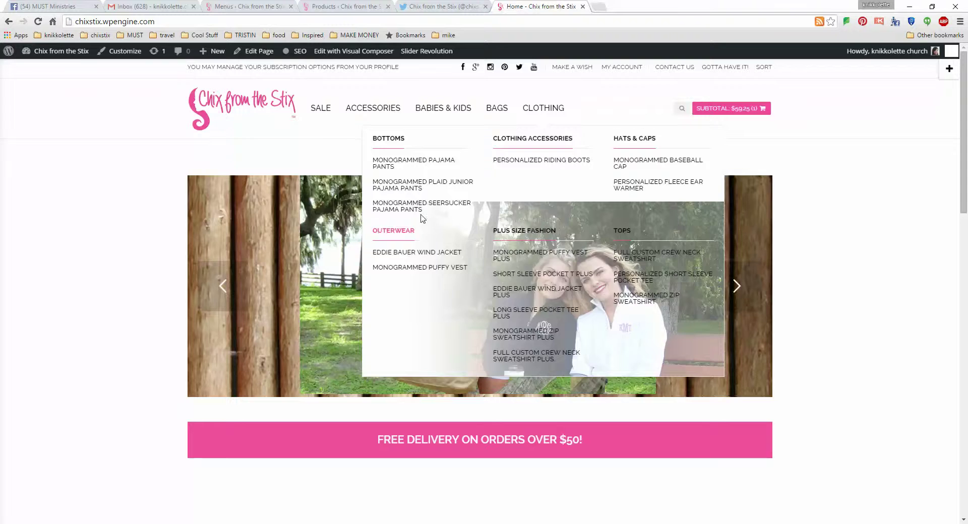
Drag Plus Size Fashion with its items above Outerwear under Clothing, then save the menu
left_click(249, 7)
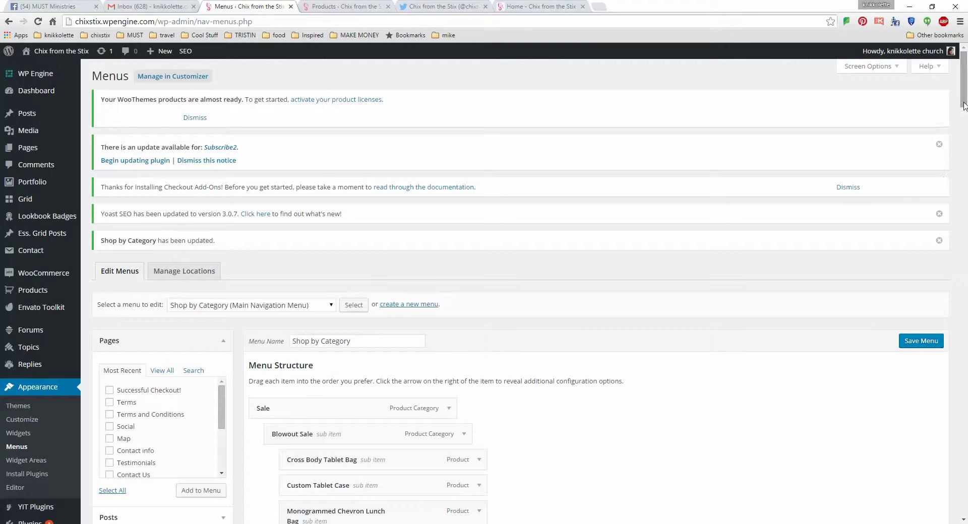
left_click_drag(963, 115, 914, 306)
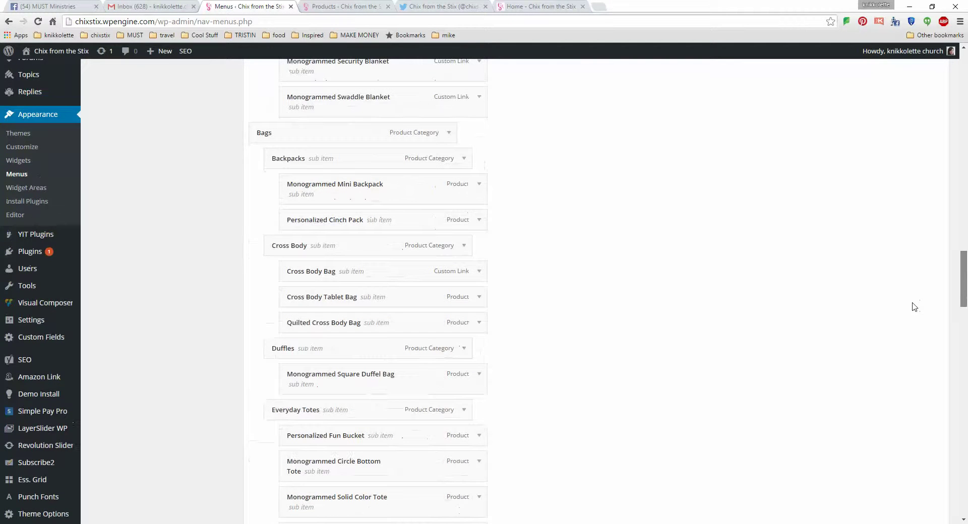
left_click_drag(914, 306, 889, 283)
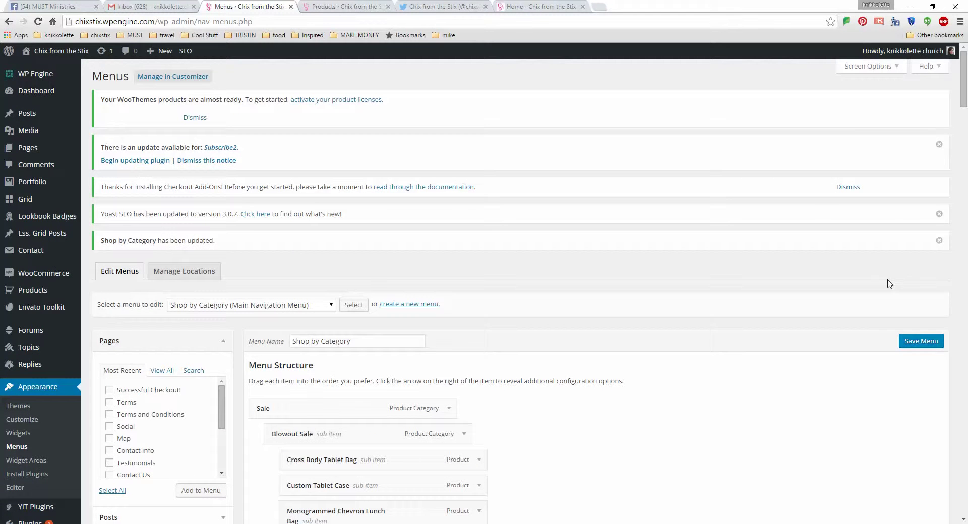
left_click(965, 122)
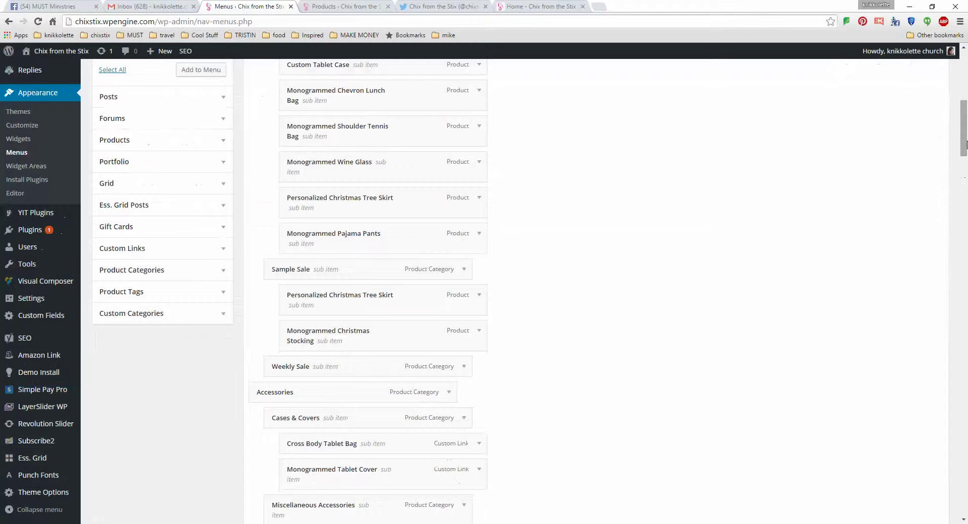
scroll(950, 242, "down", 20)
scroll(950, 308, "down", 8)
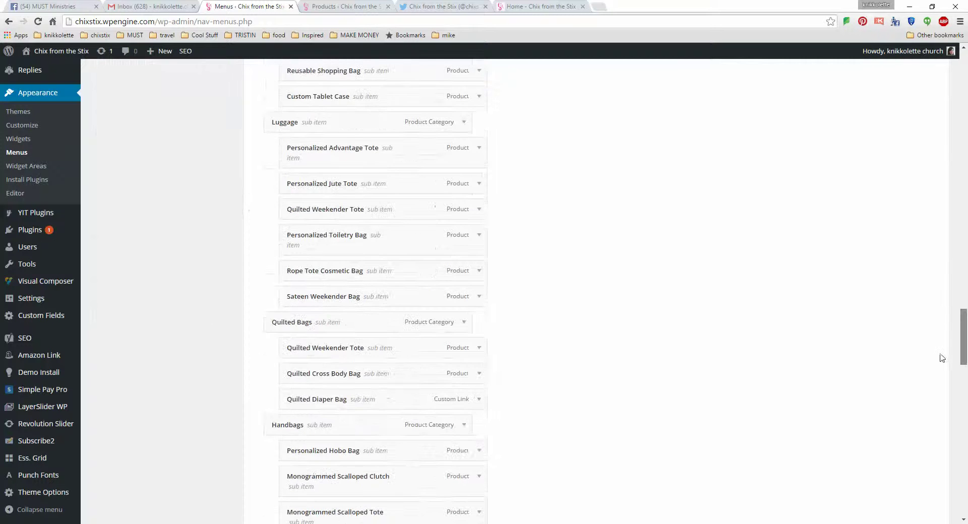
scroll(942, 357, "down", 12)
scroll(935, 434, "down", 4)
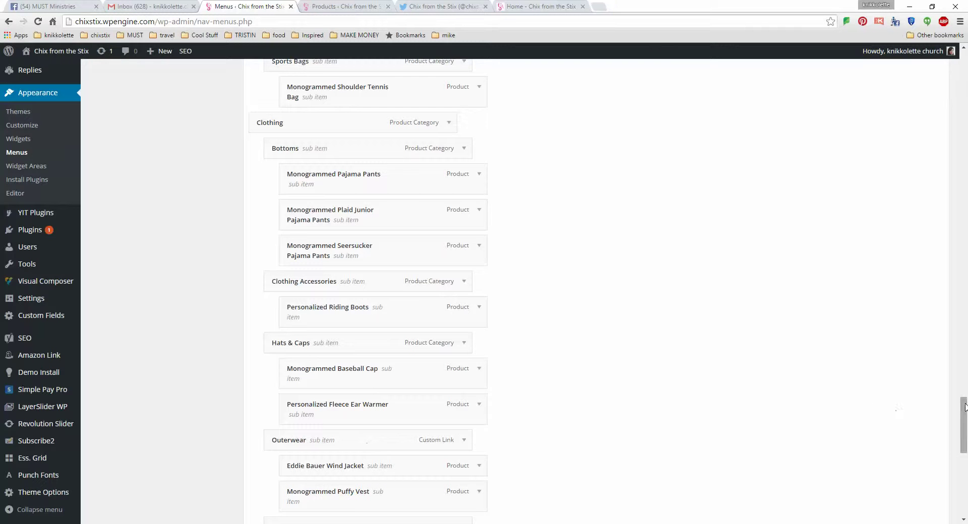
scroll(965, 407, "down", 3)
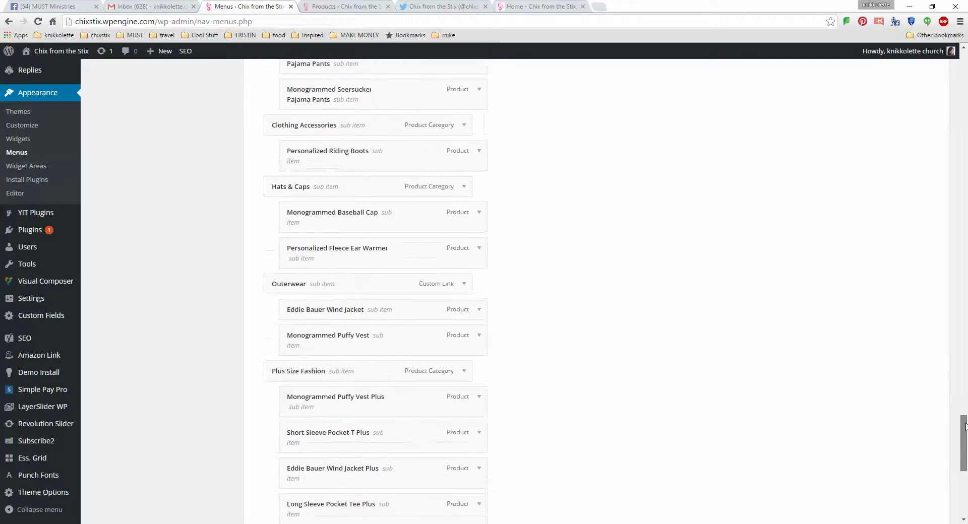
left_click_drag(367, 371, 337, 288)
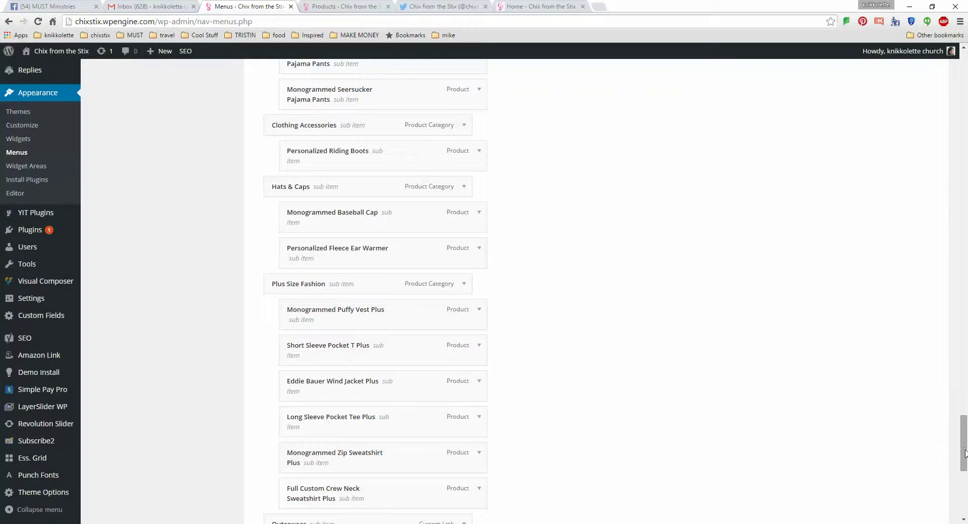
left_click_drag(965, 453, 966, 499)
left_click(912, 476)
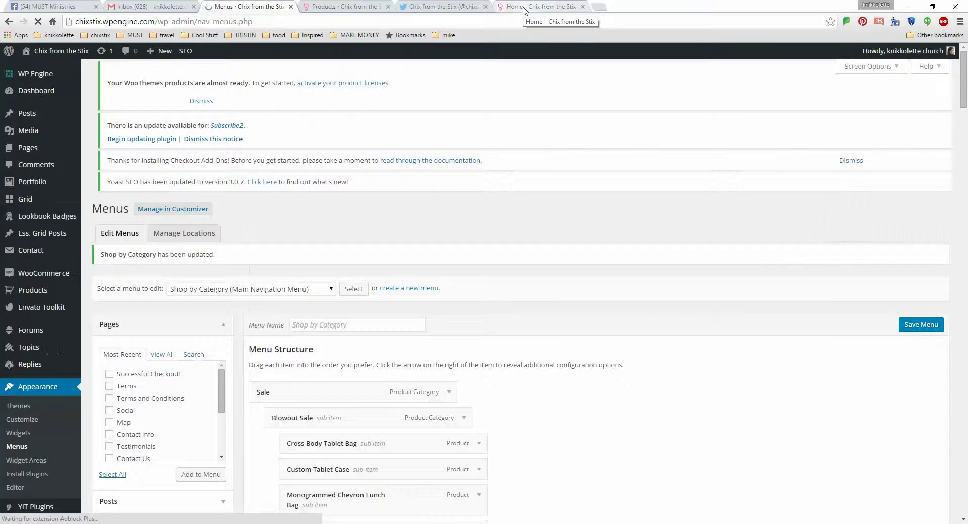
Reload the storefront and check that CLOTHING lists Plus Size Fashion ahead of Outerwear and Tops
left_click(524, 7)
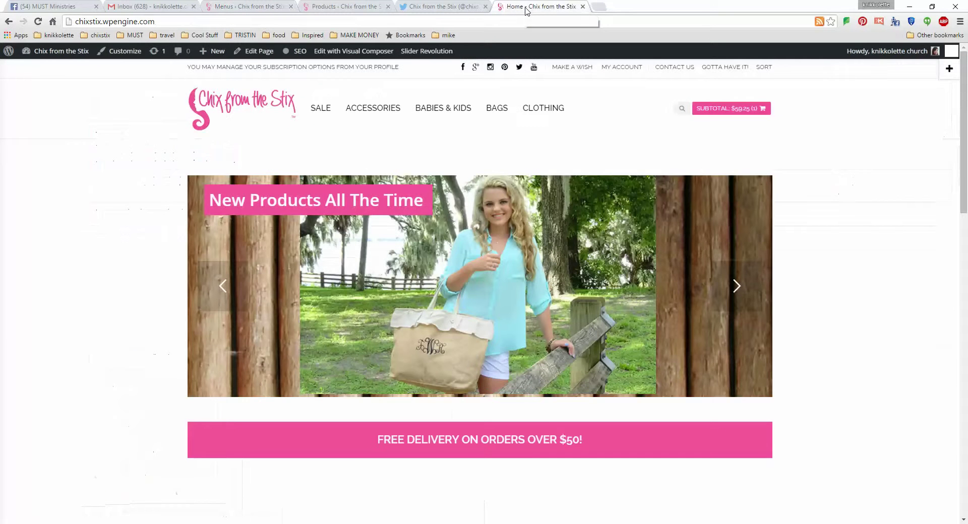
left_click(38, 22)
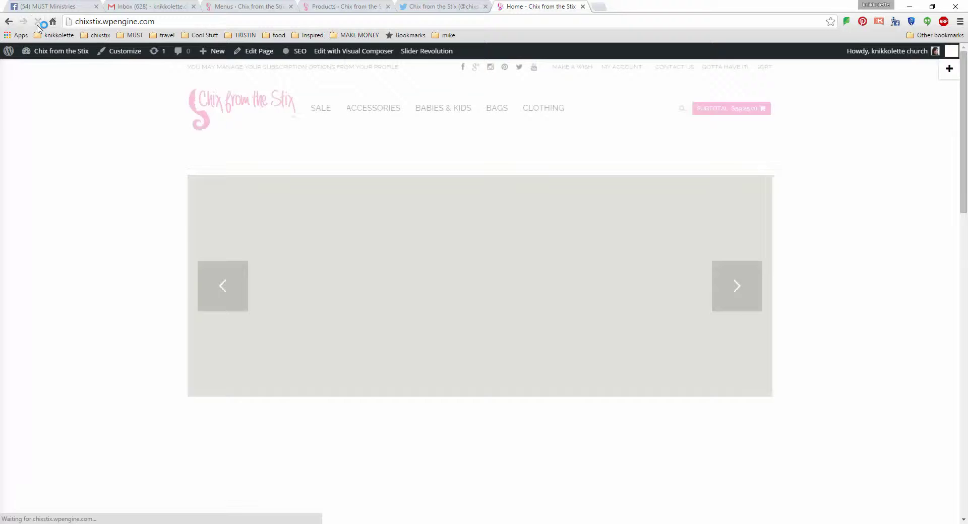
mouse_move(541, 113)
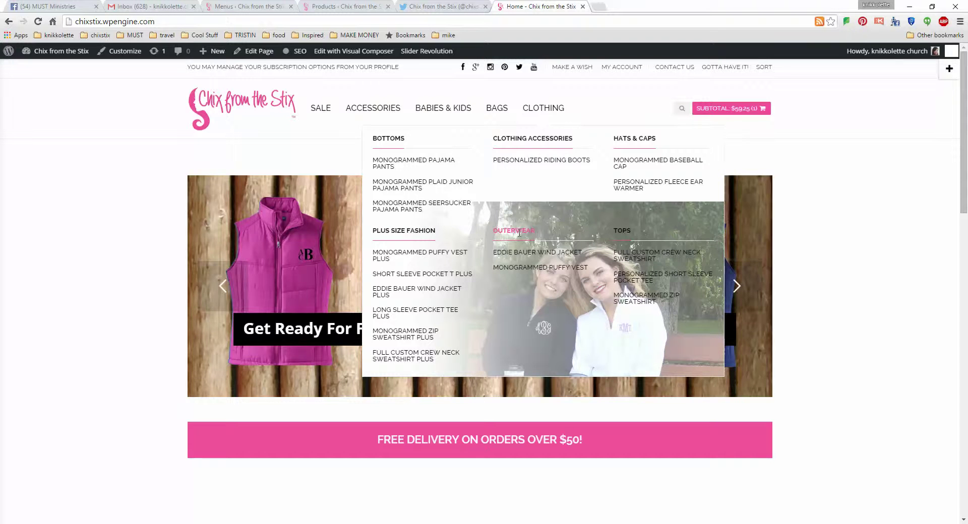
mouse_move(376, 113)
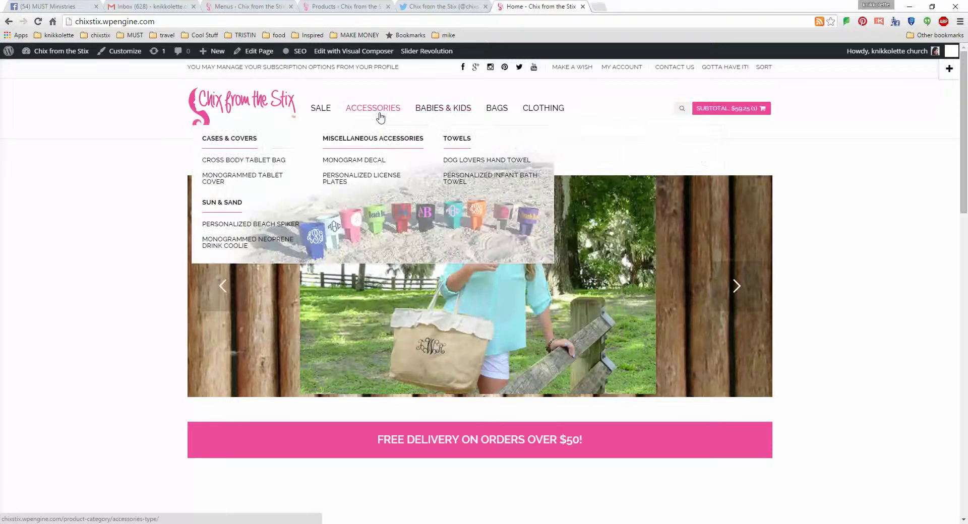